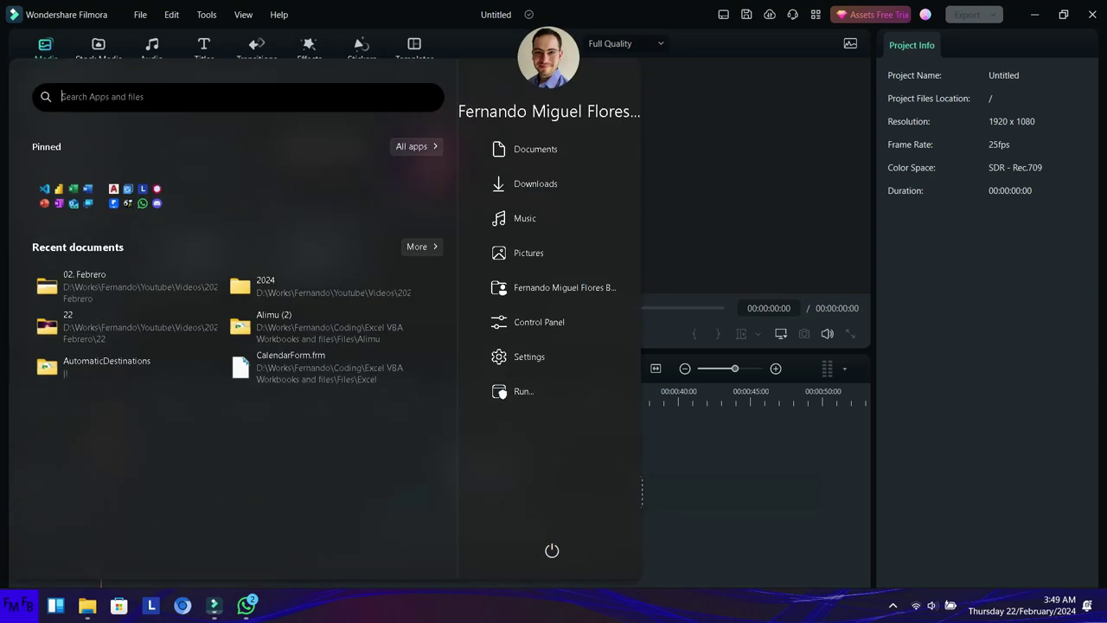
Launch Excel from the pinned Office folder and start a blank workbook, Book1
{"action": "left_click", "coordinate": [66, 196]}
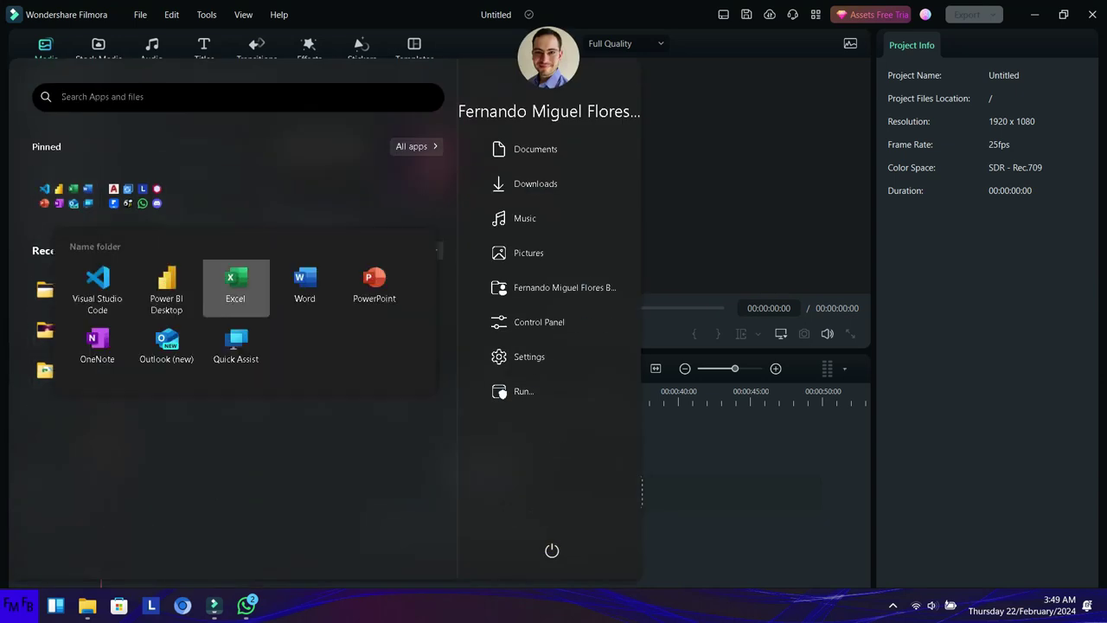
{"action": "left_click", "coordinate": [235, 284]}
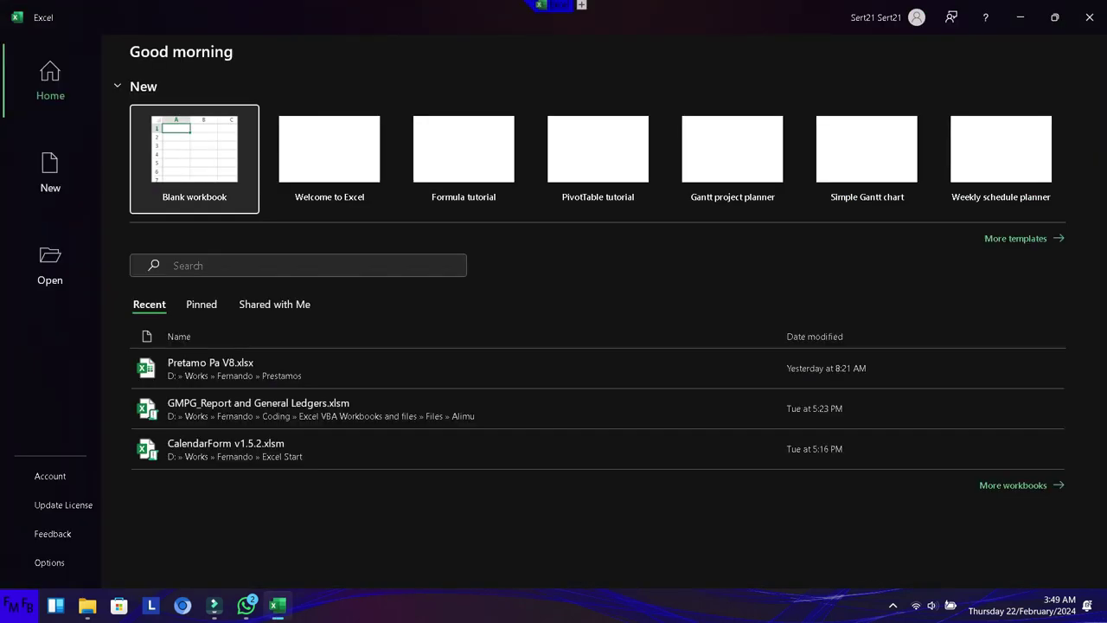
{"action": "left_click", "coordinate": [193, 159]}
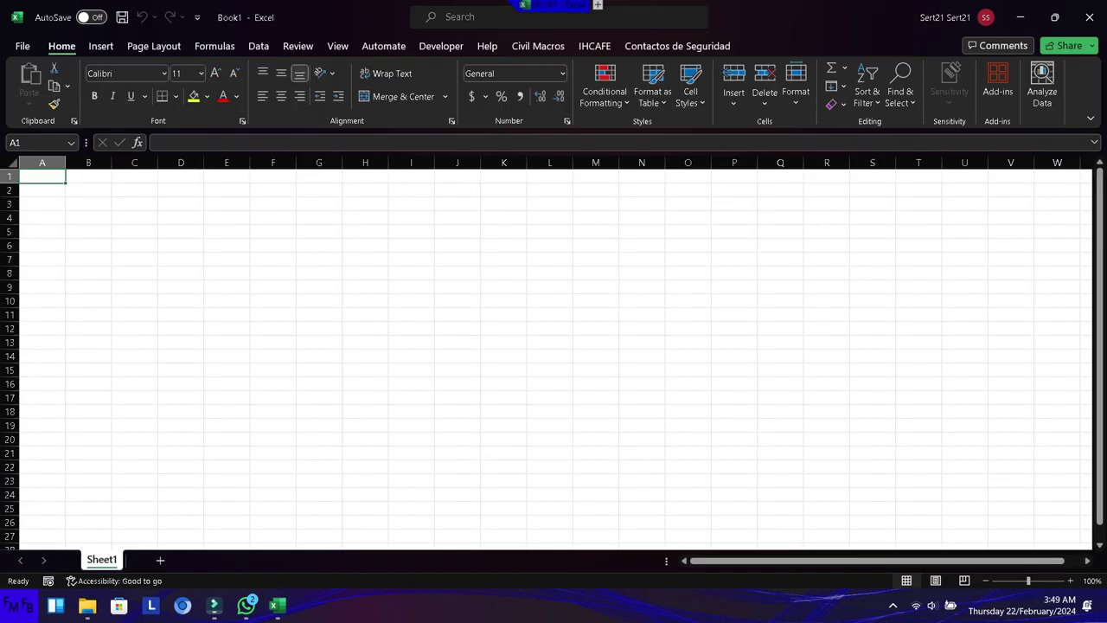
Enter '1. comprar verduras' in A1 and '10. ir a traer la ropa lavada' in A2
{"action": "type", "text": "1."}
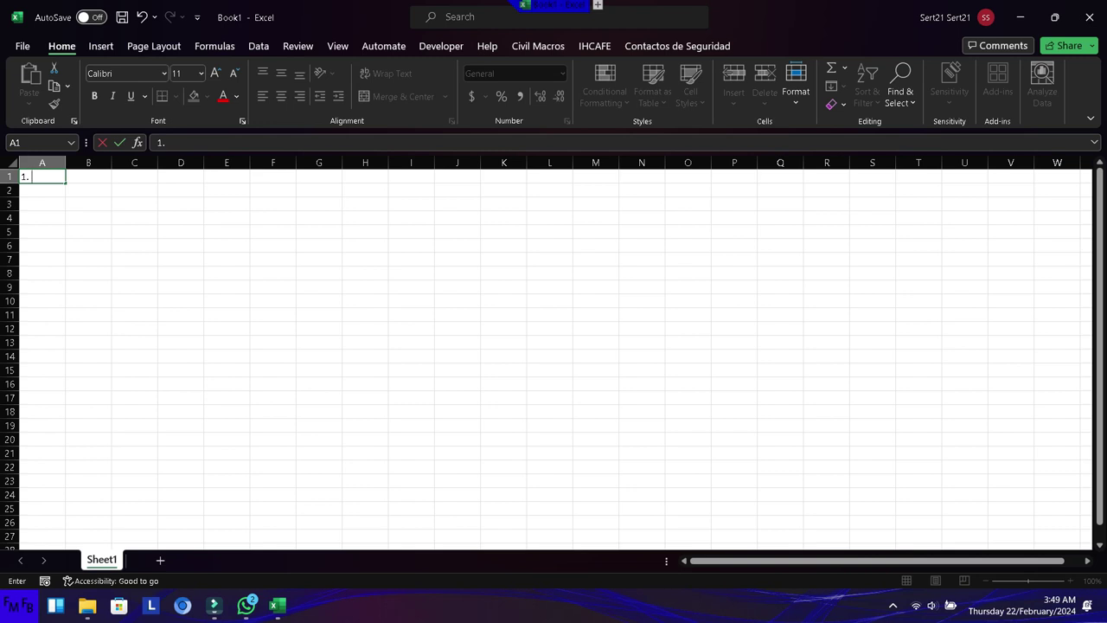
{"action": "type", "text": "pa"}
{"action": "key", "text": "BackSpace"}
{"action": "key", "text": "BackSpace"}
{"action": "type", "text": "comprrar"}
{"action": "type", "text": " verduras"}
{"action": "key", "text": "Return"}
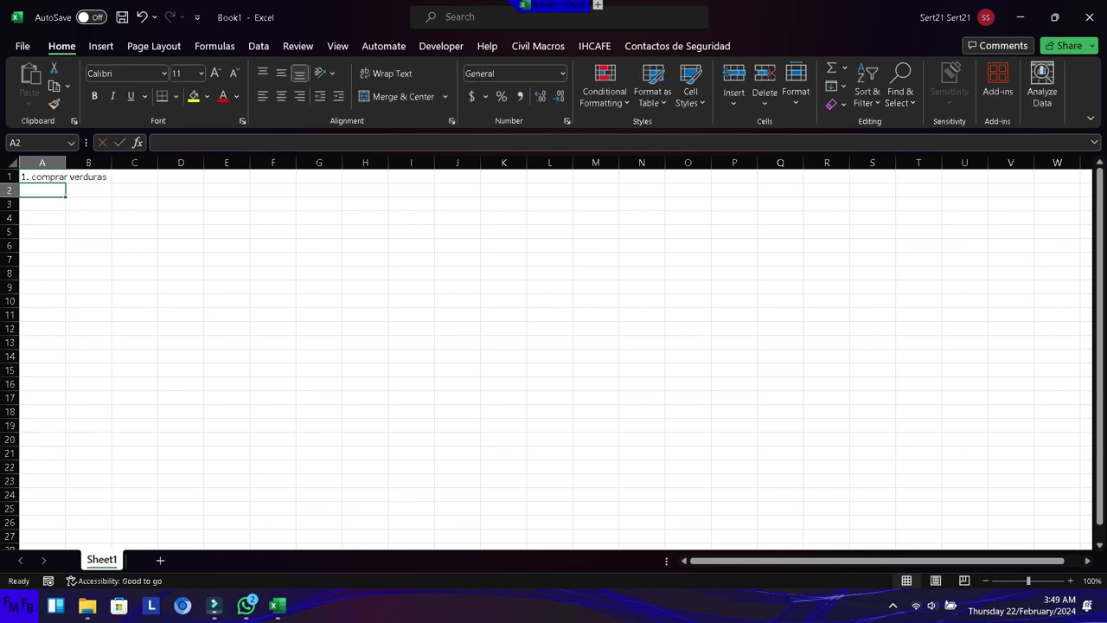
{"action": "type", "text": "10."}
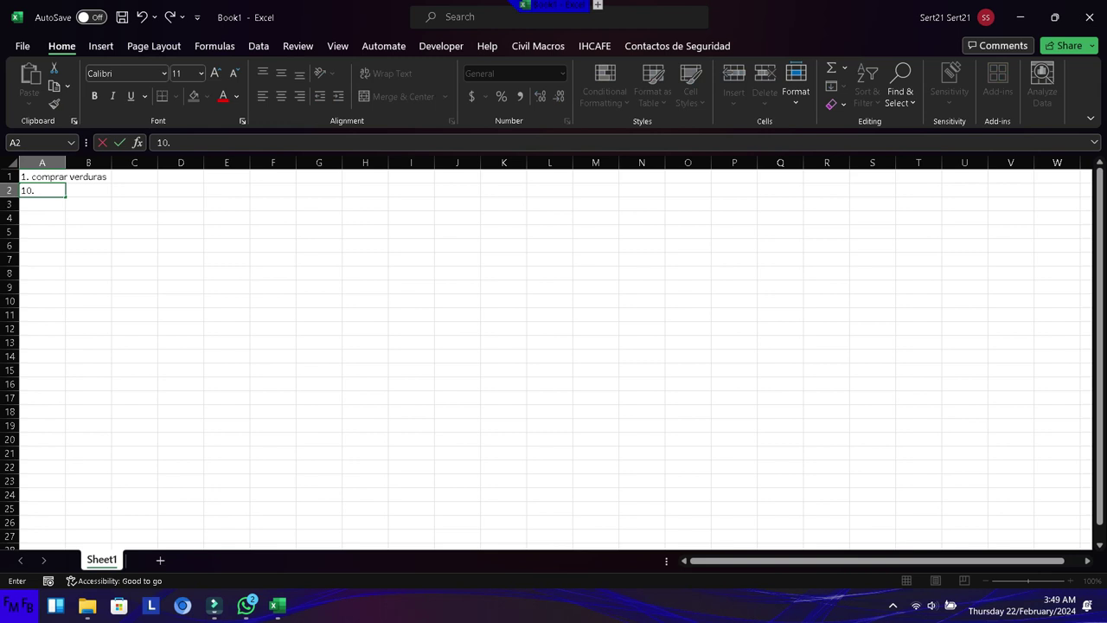
{"action": "type", "text": " ir"}
{"action": "type", "text": " a"}
{"action": "type", "text": " traer la ropa lavada"}
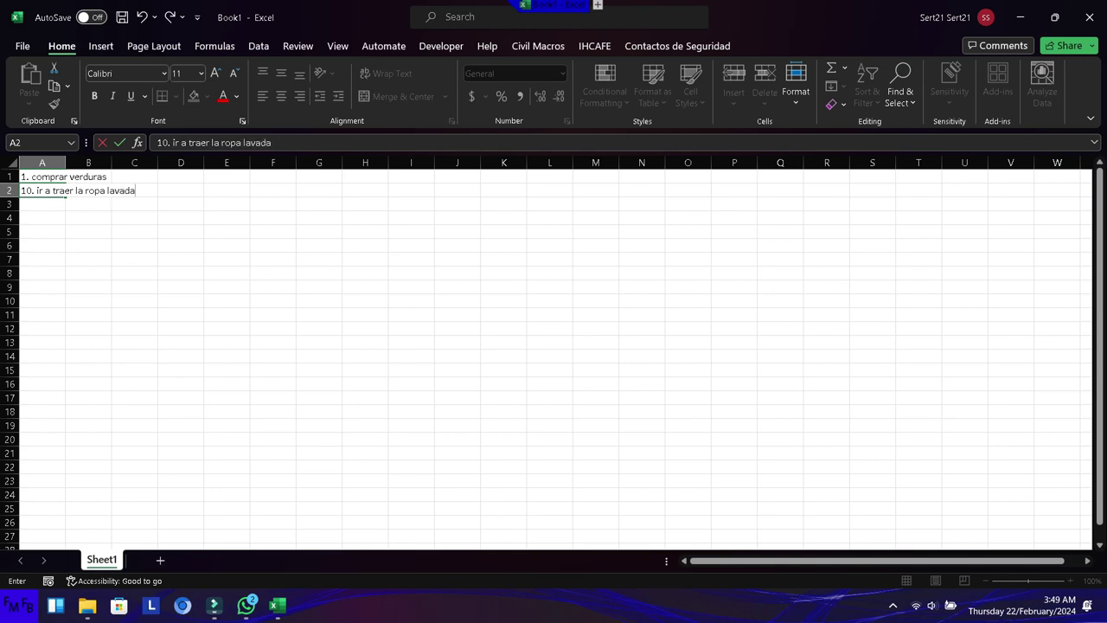
{"action": "key", "text": "Return"}
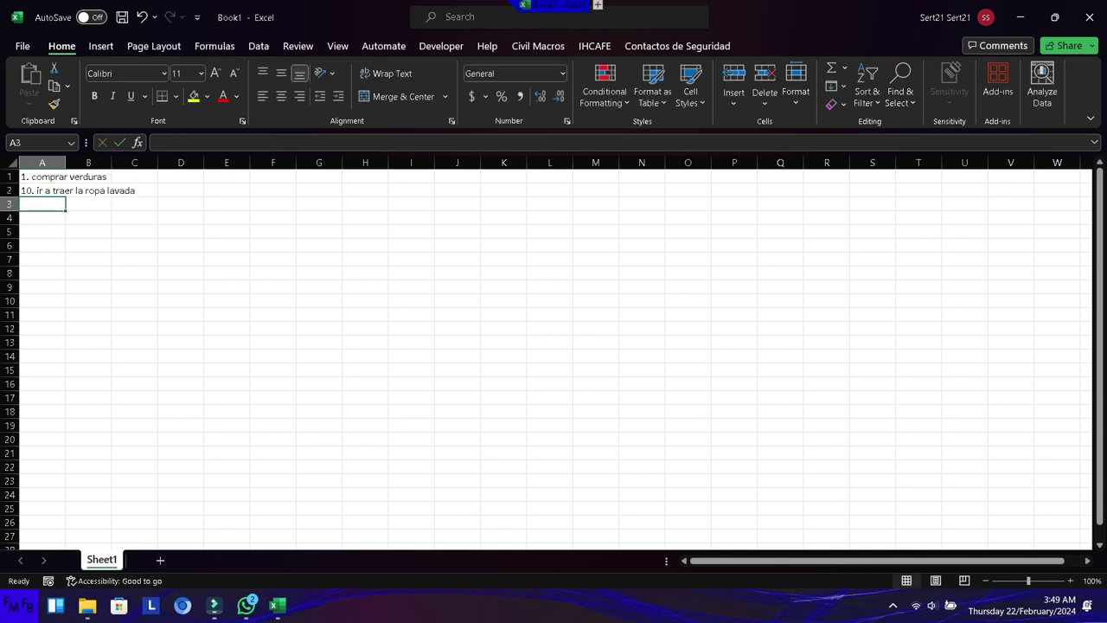
{"action": "key", "text": "alt+l"}
{"action": "key", "text": "alt+F11"}
Insert a new code module, Module1, into Book1's project from Sheet1's context menu
{"action": "key", "text": "alt+F11"}
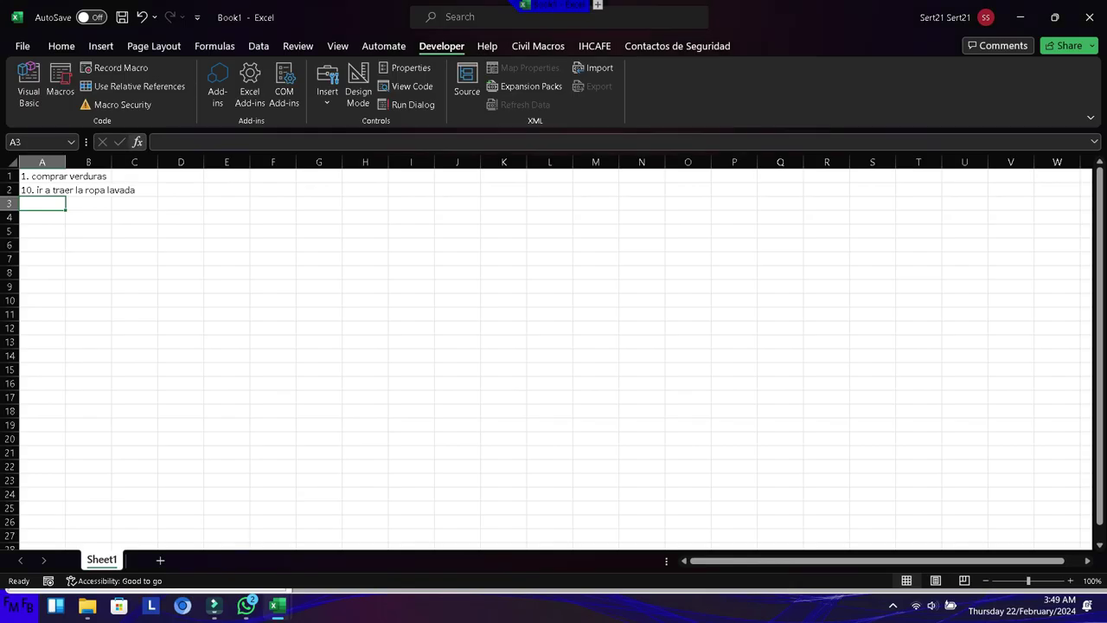
{"action": "key", "text": "alt+F11"}
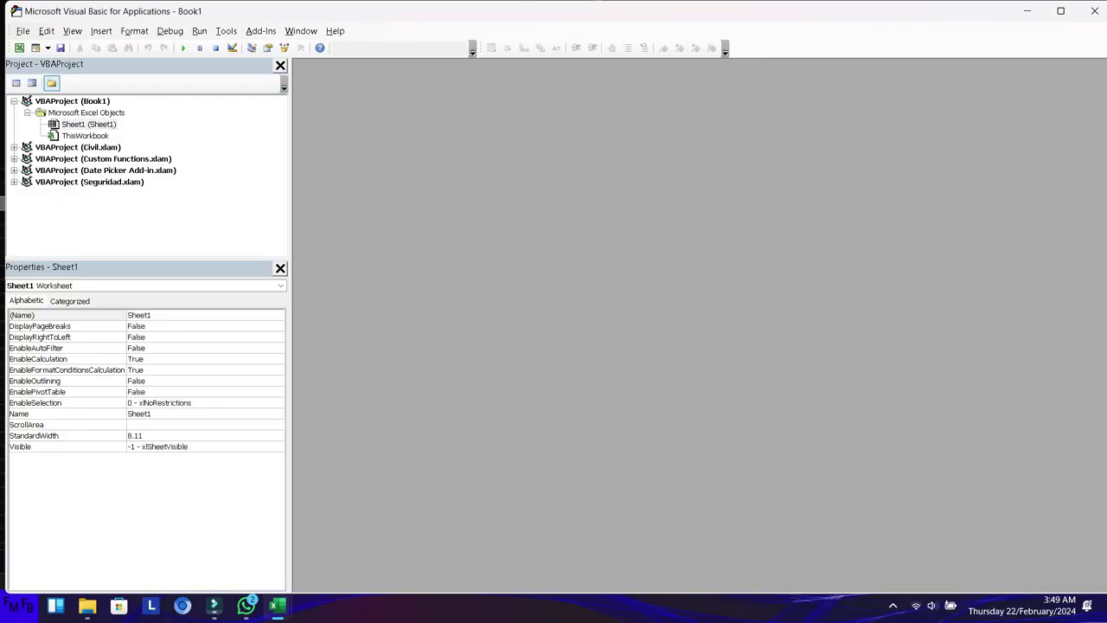
{"action": "left_click", "coordinate": [88, 123]}
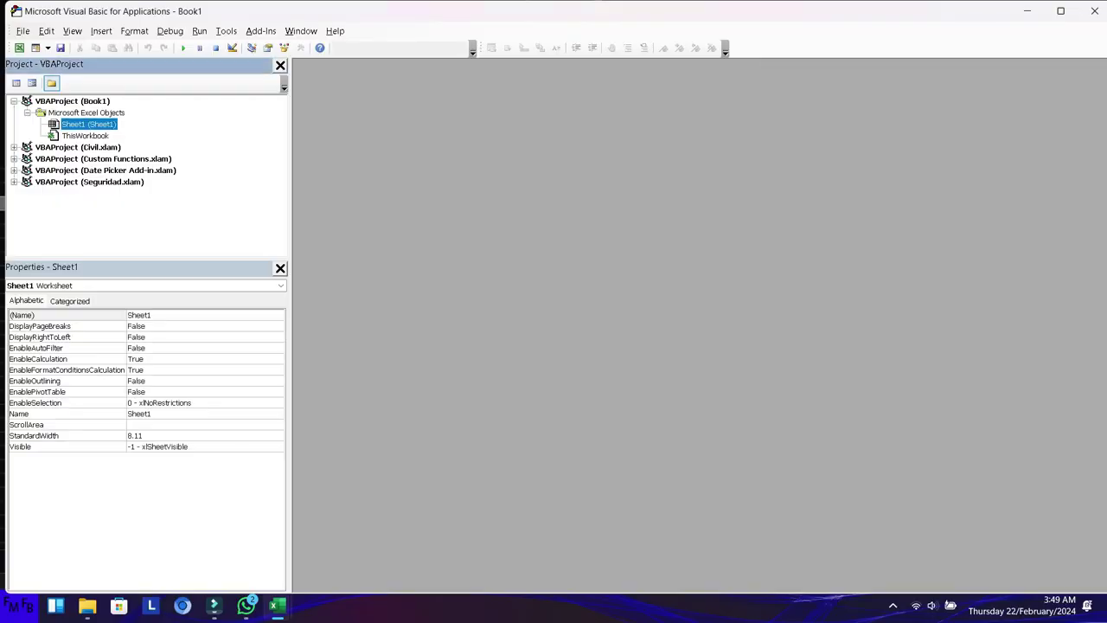
{"action": "right_click", "coordinate": [109, 125]}
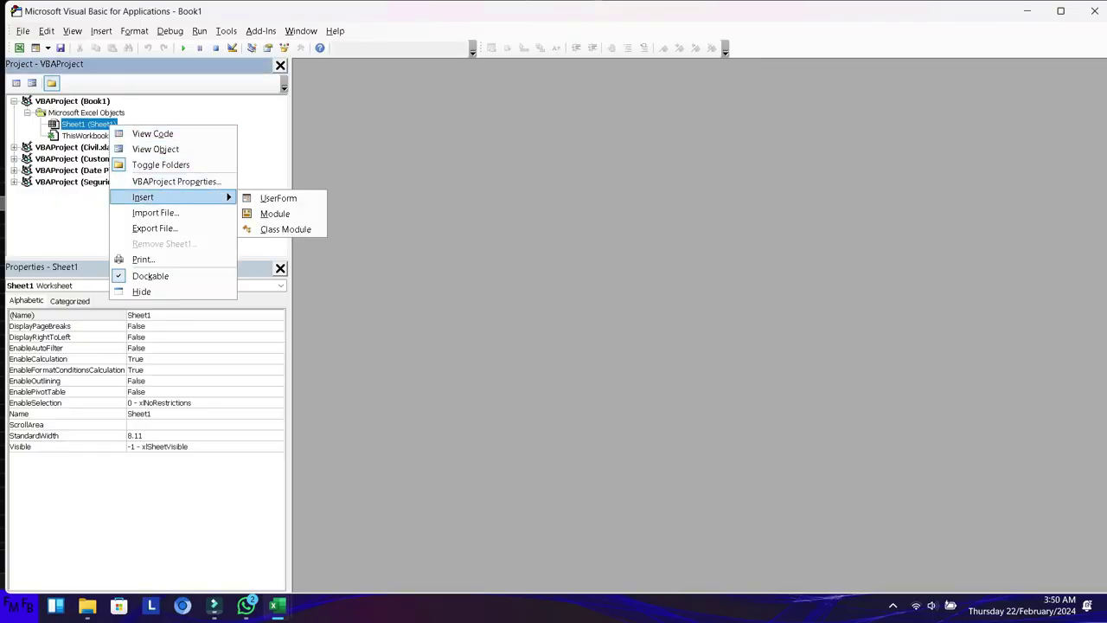
{"action": "left_click", "coordinate": [259, 213]}
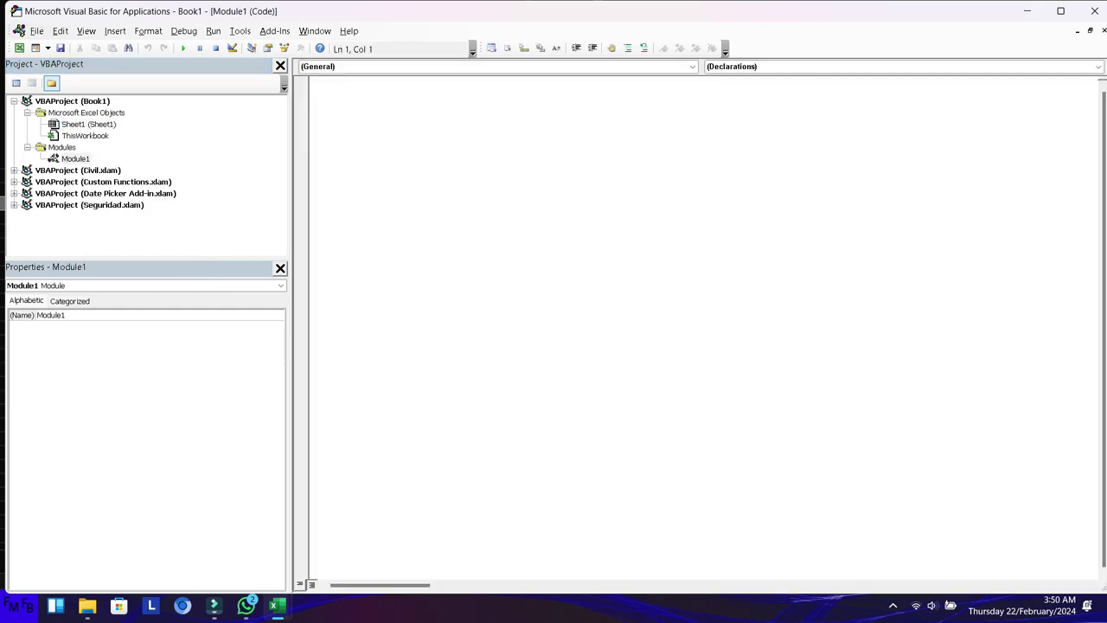
Create the Sub encontrar procedure and begin a valor1 assignment line
{"action": "type", "text": "sub encontrar"}
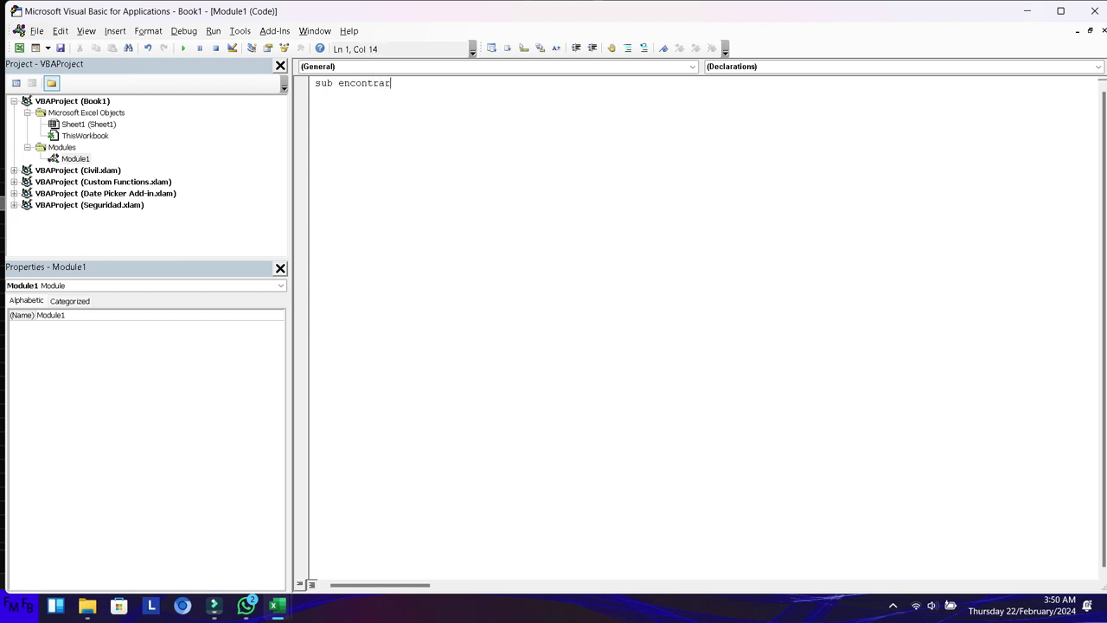
{"action": "key", "text": "Return"}
{"action": "type", "text": "valor"}
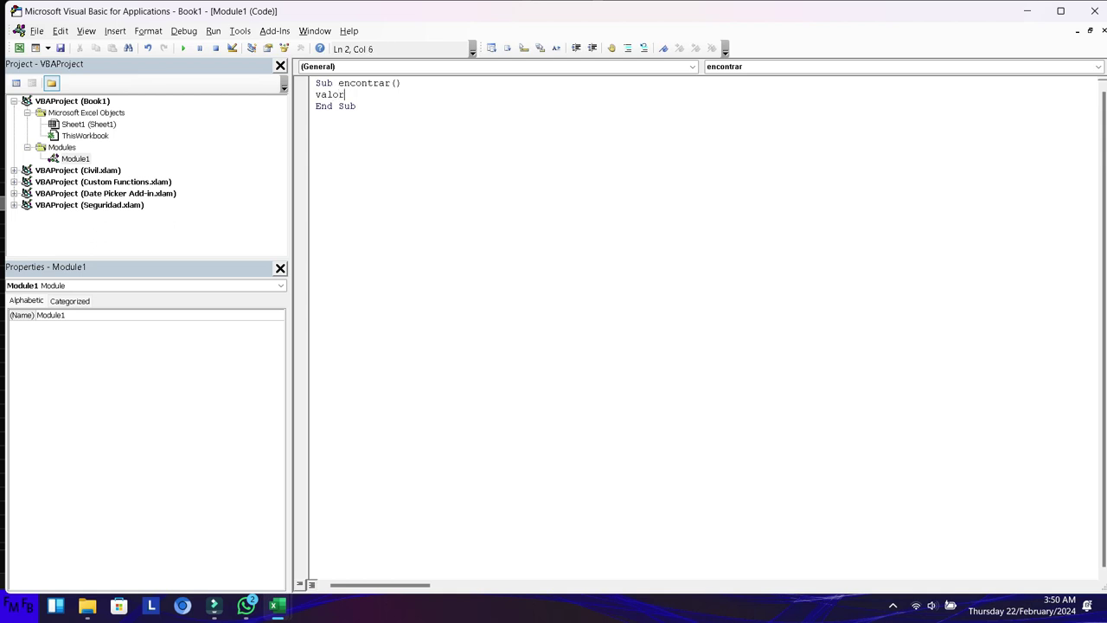
{"action": "type", "text": "1="}
{"action": "type", "text": "i"}
{"action": "type", "text": "nstr"}
{"action": "type", "text": "()"}
{"action": "key", "text": "Right"}
{"action": "key", "text": "shift+Left"}
{"action": "key", "text": "shift+Left"}
{"action": "key", "text": "shift+Left"}
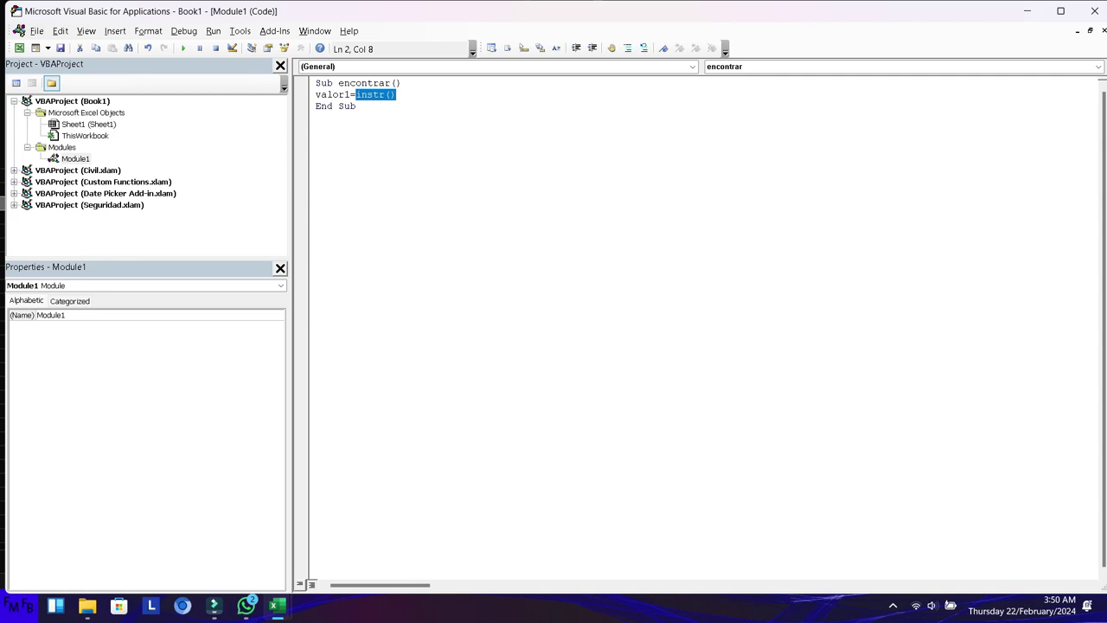
Make the line read valor1=Application.WorksheetFunction.Find() with empty arguments
{"action": "type", "text": "works"}
{"action": "key", "text": "BackSpace"}
{"action": "key", "text": "BackSpace"}
{"action": "key", "text": "BackSpace"}
{"action": "key", "text": "BackSpace"}
{"action": "key", "text": "BackSpace"}
{"action": "type", "text": "application.wor"}
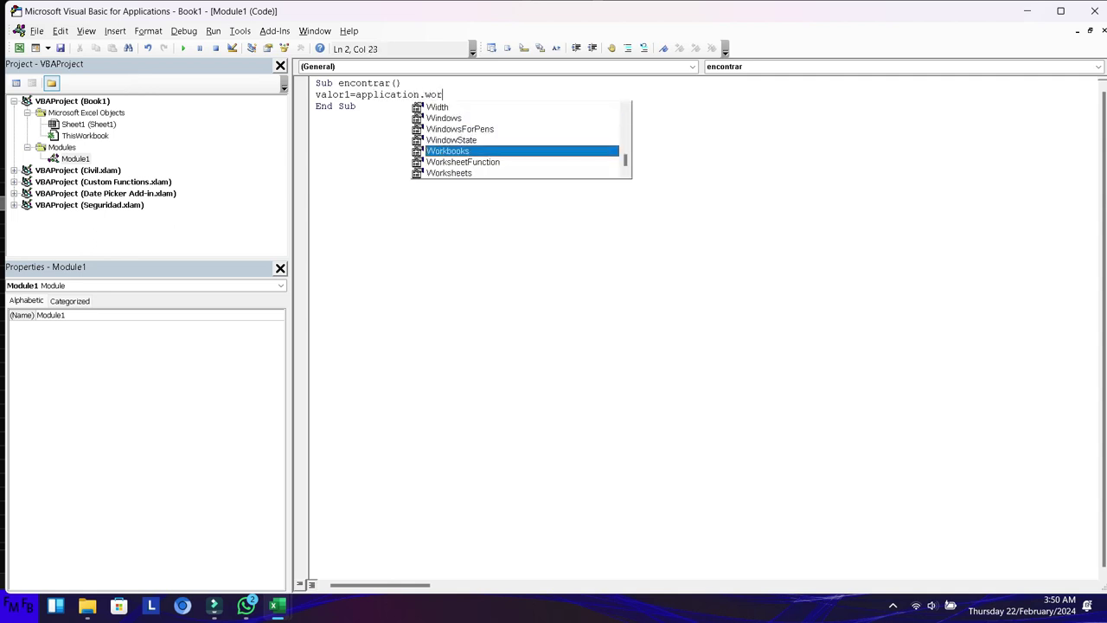
{"action": "type", "text": "ksheet"}
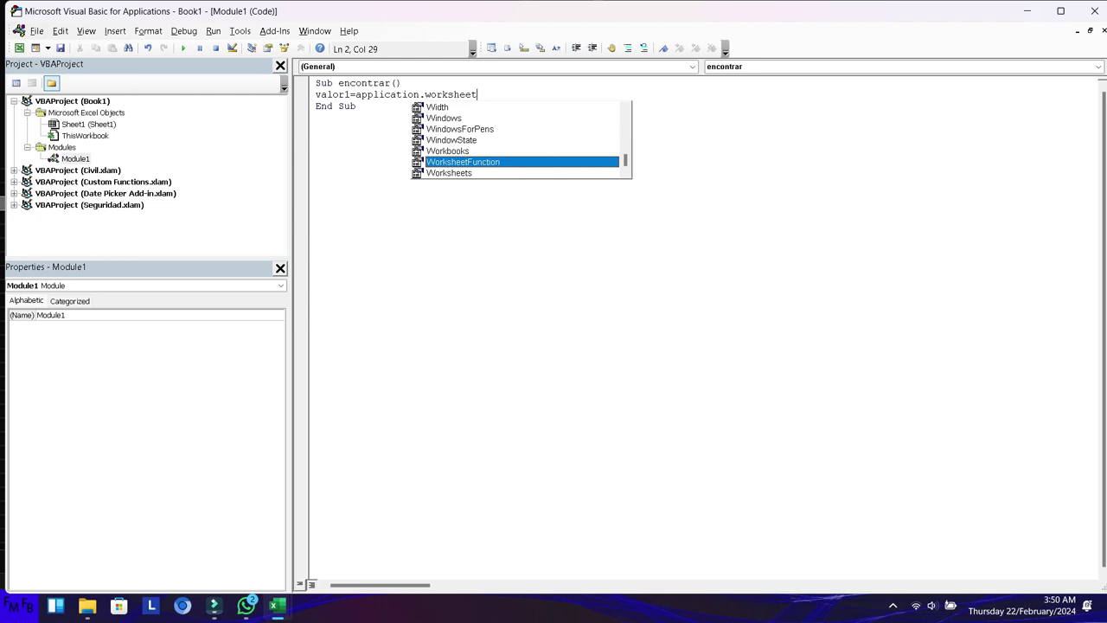
{"action": "key", "text": "Escape"}
{"action": "key", "text": "Tab"}
{"action": "type", "text": ".find"}
{"action": "key", "text": "Escape"}
{"action": "type", "text": "()"}
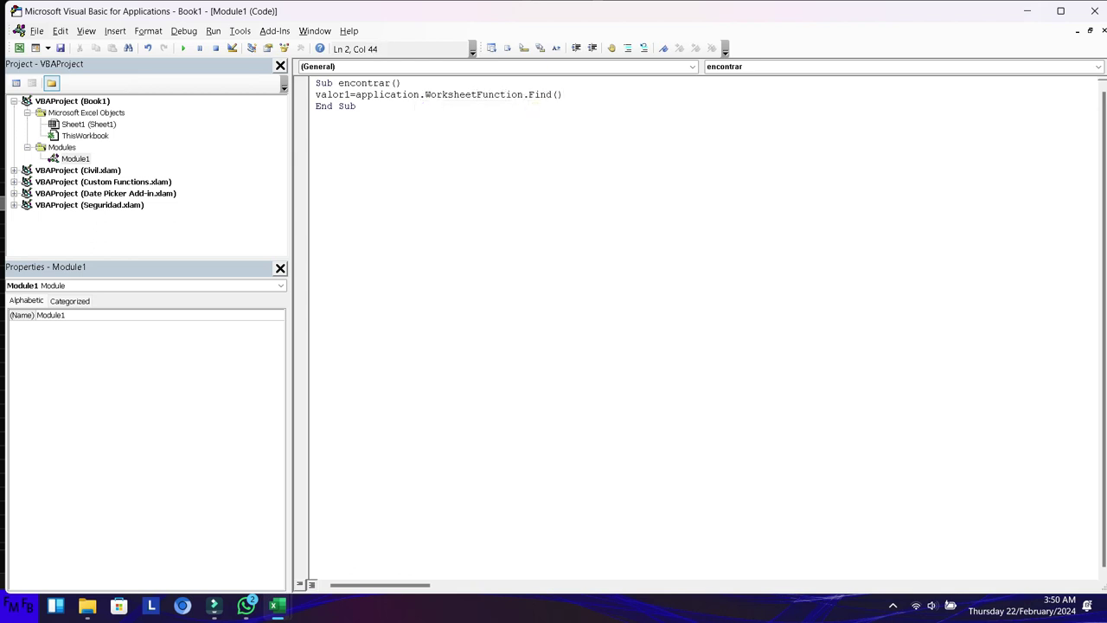
{"action": "type", "text": "\"\""}
Fill in the Find arguments so it reads Find(".", Range("A1"))
{"action": "left_click", "coordinate": [561, 94]}
{"action": "key", "text": "Right"}
{"action": "key", "text": "BackSpace"}
{"action": "key", "text": "BackSpace"}
{"action": "key", "text": "Delete"}
{"action": "key", "text": "BackSpace"}
{"action": "type", "text": "("}
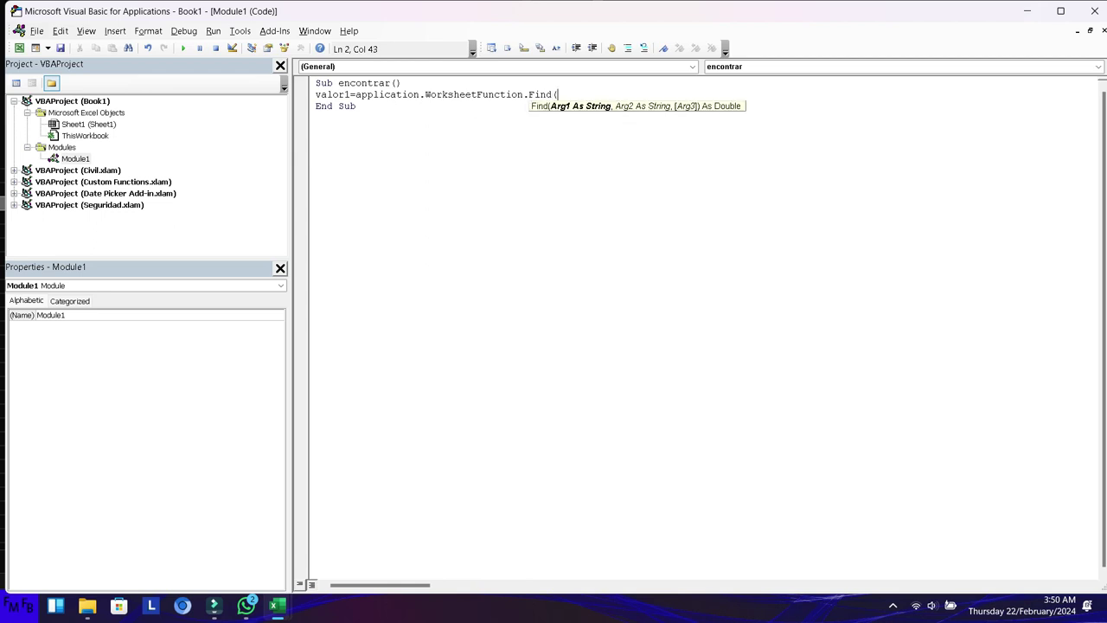
{"action": "type", "text": "\".\""}
{"action": "type", "text": ",Range(\"\""}
{"action": "key", "text": "Left"}
{"action": "type", "text": "A1"}
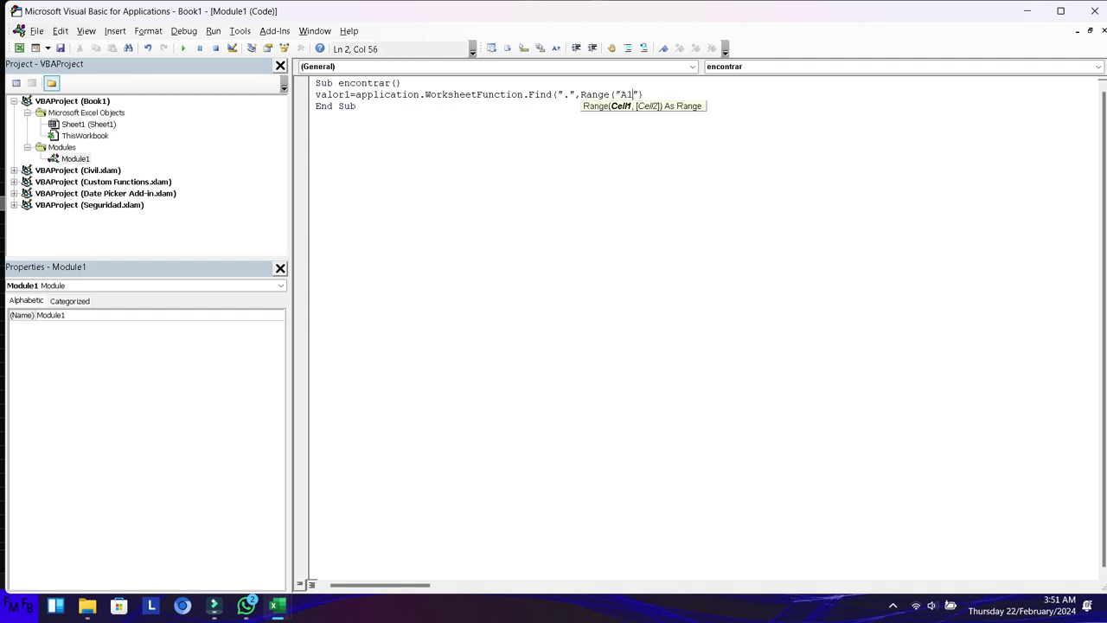
{"action": "key", "text": "Right"}
{"action": "type", "text": ")"}
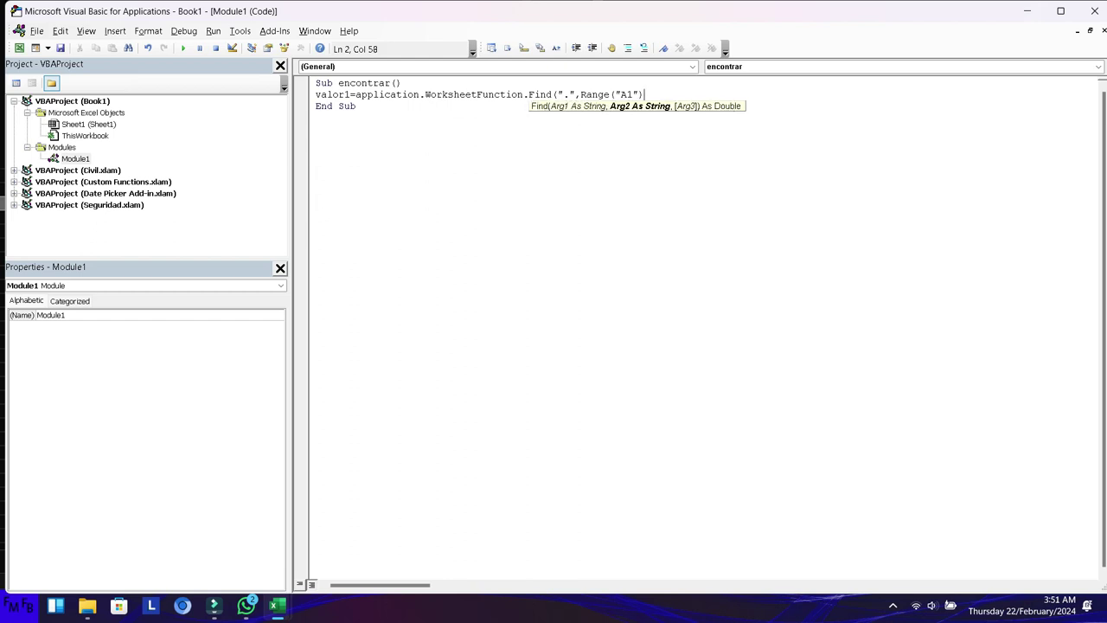
{"action": "type", "text": ")"}
Add a MsgBox valor1 line and run the macro, which reports 2
{"action": "key", "text": "Return"}
{"action": "type", "text": "msgbox"}
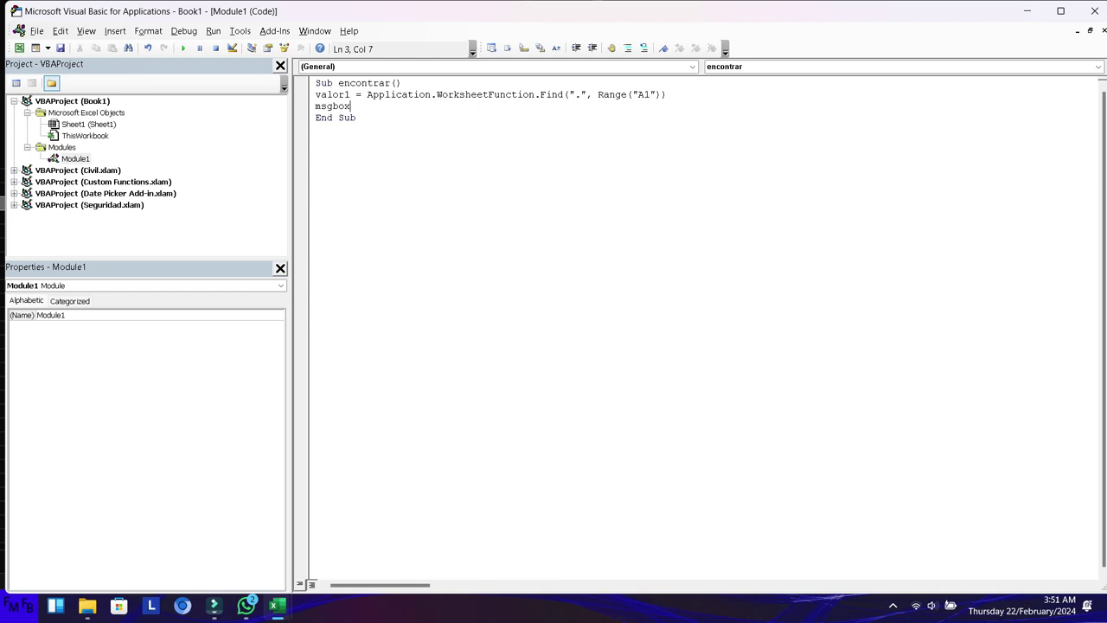
{"action": "type", "text": " valor1"}
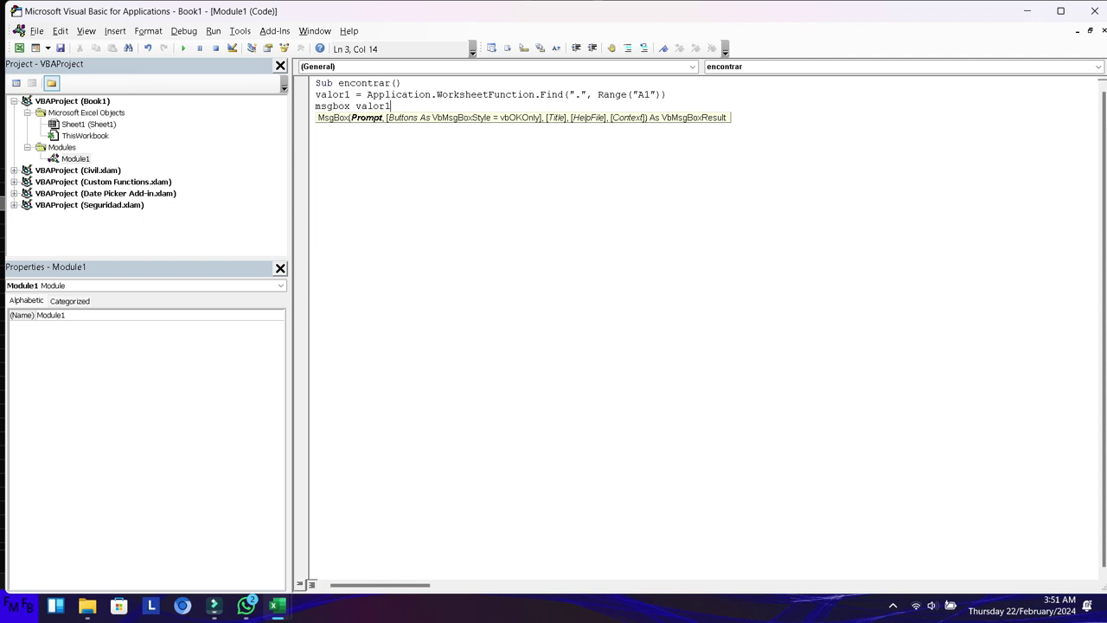
{"action": "key", "text": "F8"}
{"action": "key", "text": "F8"}
{"action": "key", "text": "F8"}
{"action": "key", "text": "F8"}
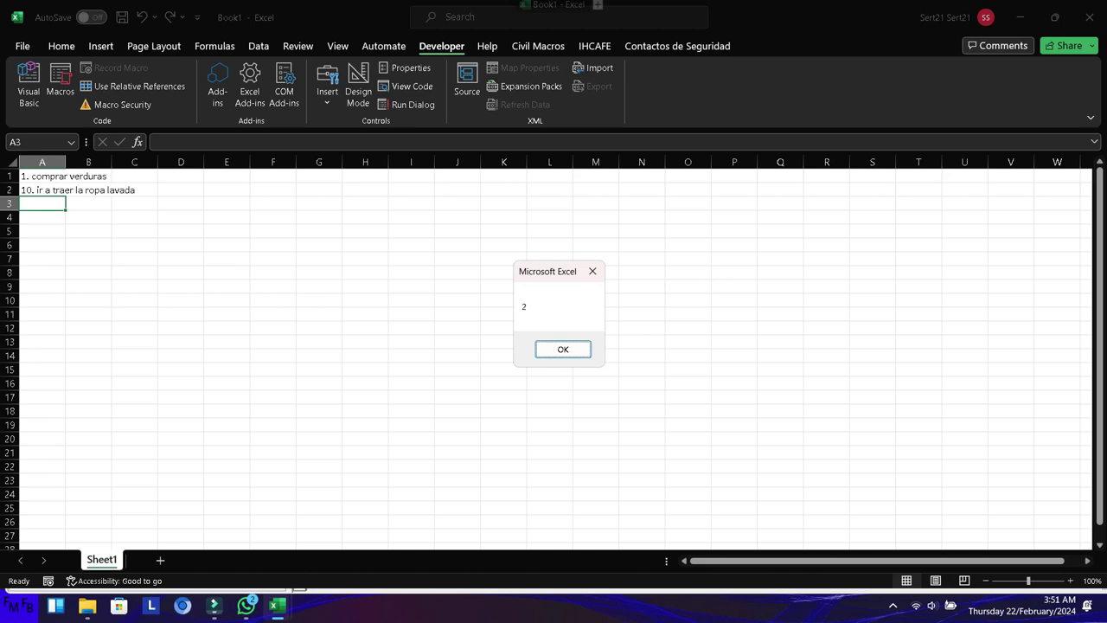
Dismiss the message showing 2, let the macro finish, and return to the valor1 line
{"action": "key", "text": "Return"}
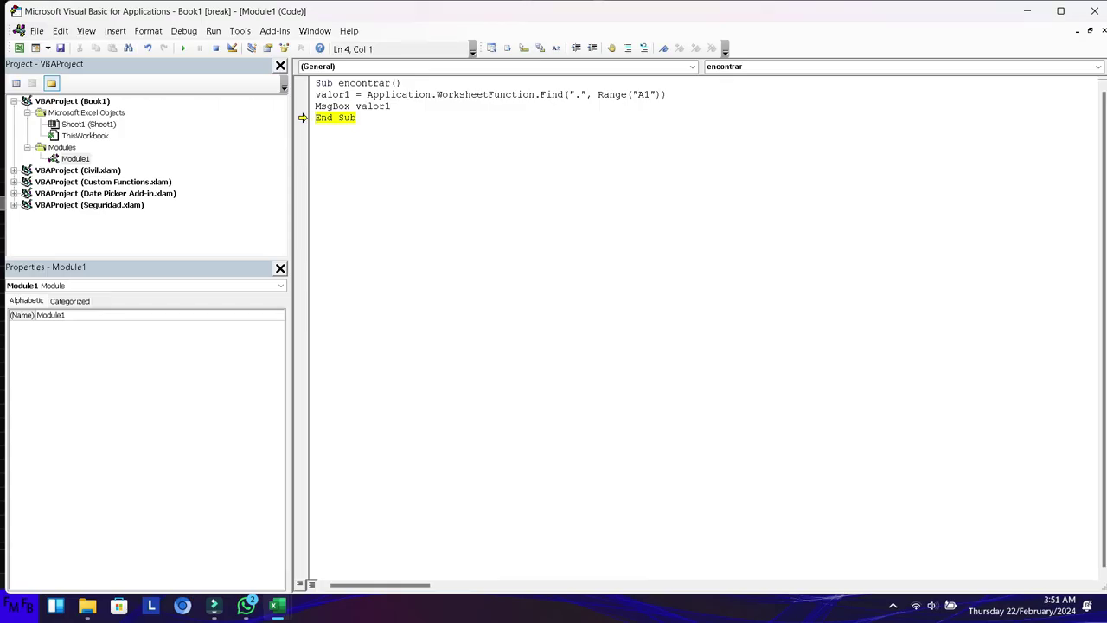
{"action": "key", "text": "F8"}
{"action": "key", "text": "Up"}
{"action": "key", "text": "Up"}
{"action": "key", "text": "Down"}
{"action": "key", "text": "Up"}
{"action": "key", "text": "Right"}
{"action": "key", "text": "Right"}
{"action": "key", "text": "Right"}
{"action": "key", "text": "Right"}
{"action": "key", "text": "Right"}
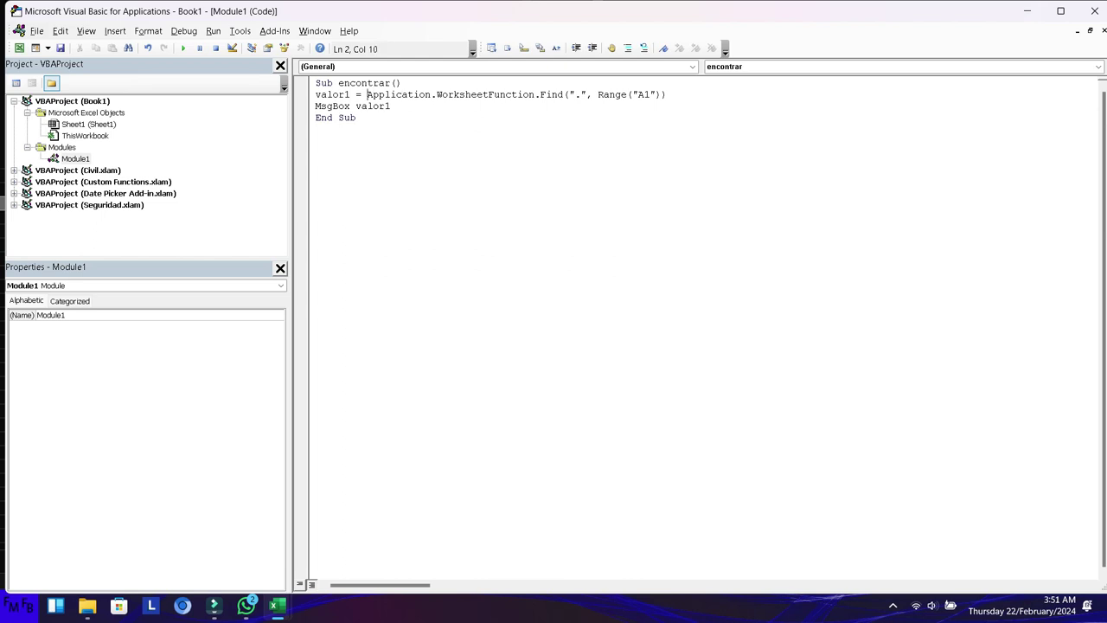
Replace the Find expression with InStr(".", Range("A1")) and step through, getting 0
{"action": "key", "text": "shift+End"}
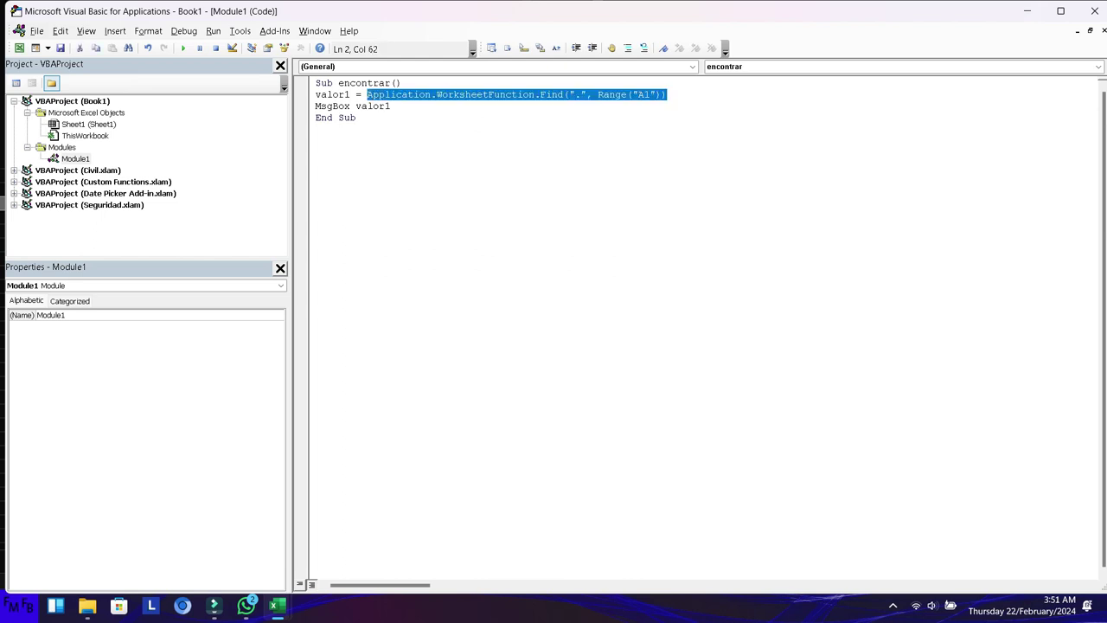
{"action": "type", "text": "instr()"}
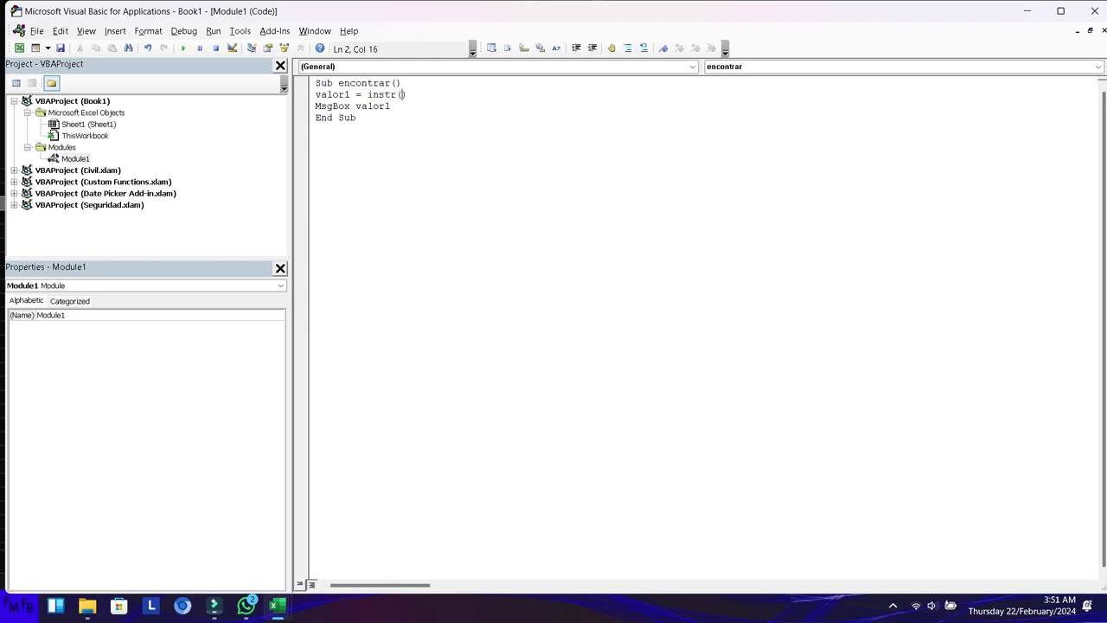
{"action": "type", "text": "\".\""}
{"action": "type", "text": ","}
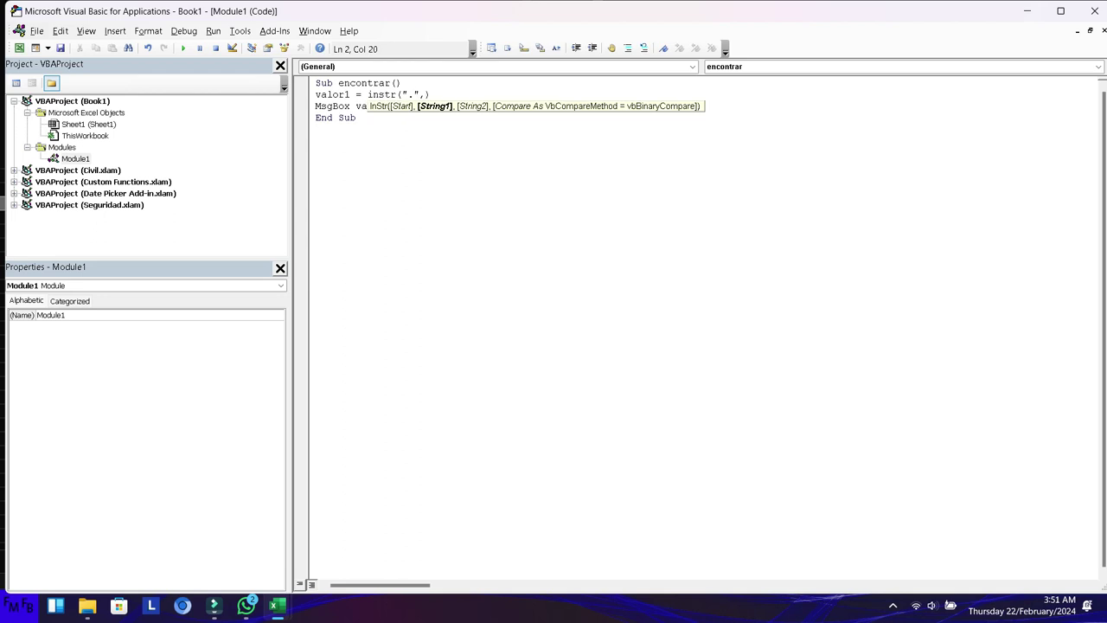
{"action": "type", "text": "Range"}
{"action": "type", "text": "("}
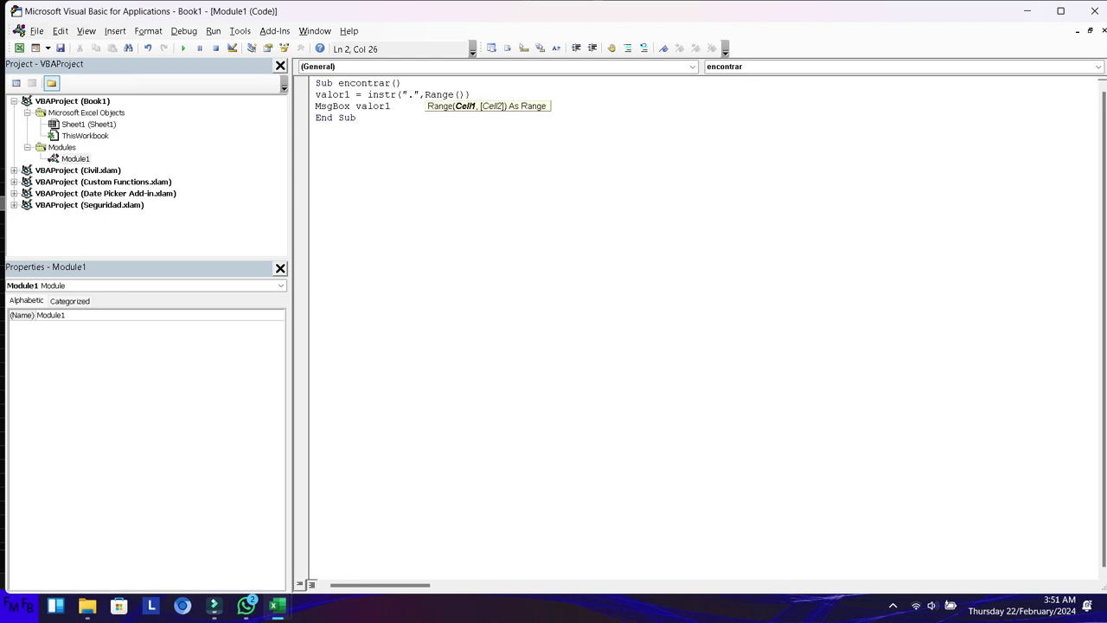
{"action": "type", "text": "\"A1"}
{"action": "key", "text": "F8"}
{"action": "key", "text": "F8"}
{"action": "key", "text": "F8"}
{"action": "key", "text": "F8"}
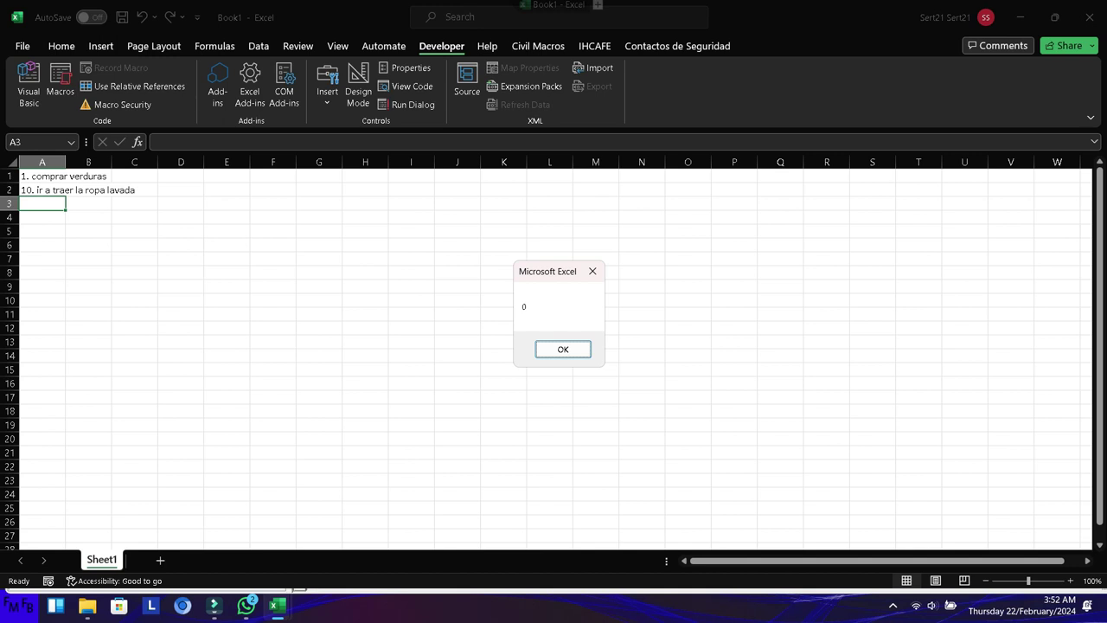
Dismiss the 0 result, reset the paused macro, and check the worksheet before returning to the code
{"action": "key", "text": "Return"}
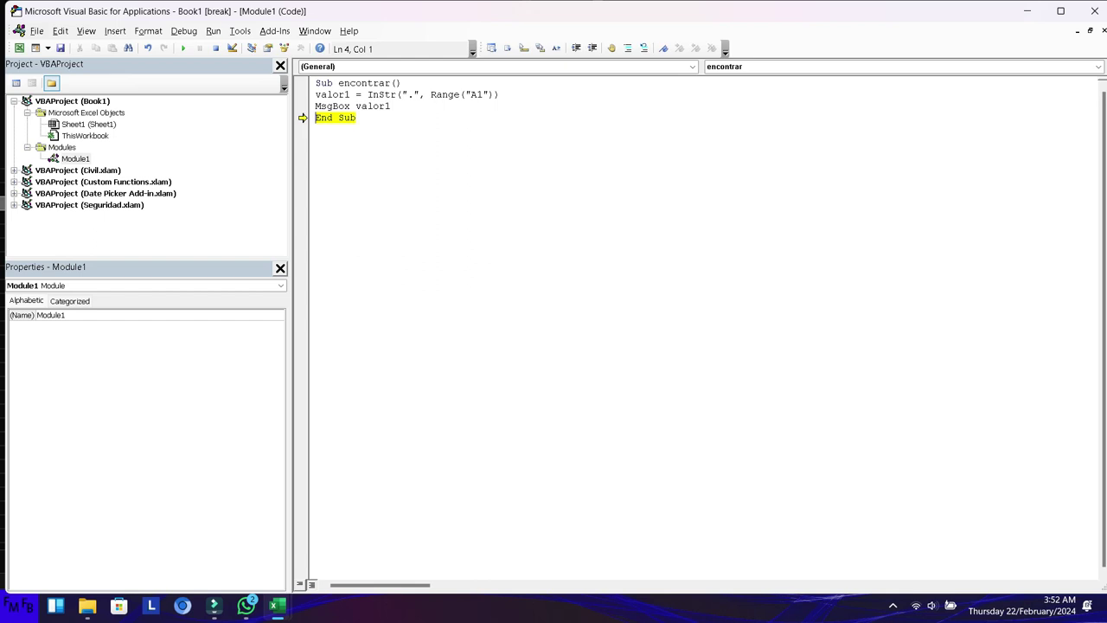
{"action": "left_click", "coordinate": [215, 48]}
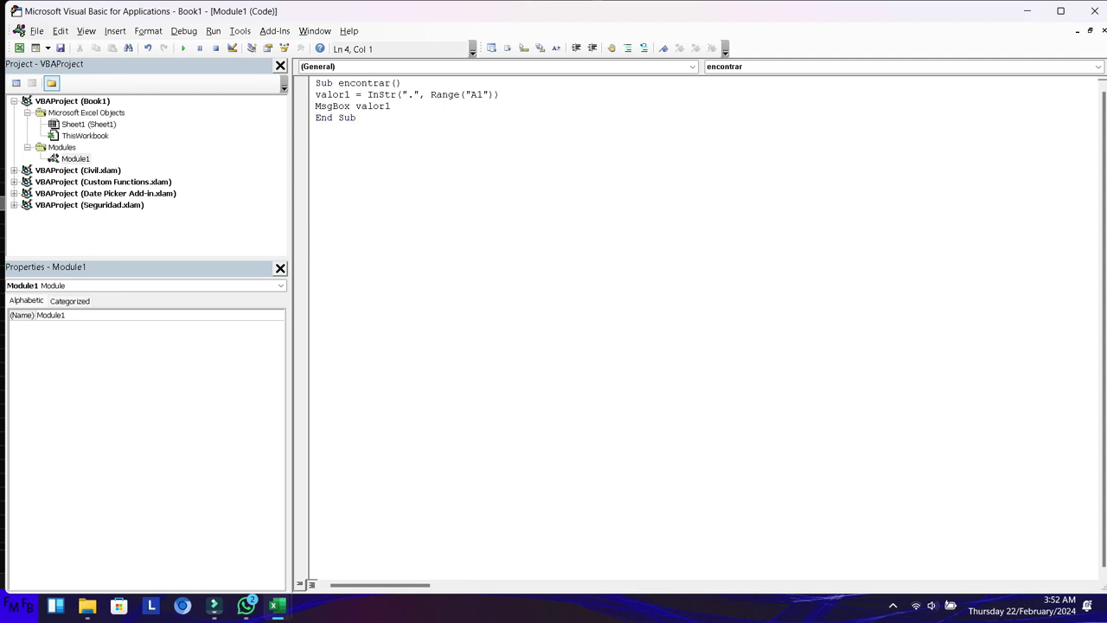
{"action": "key", "text": "alt+F11"}
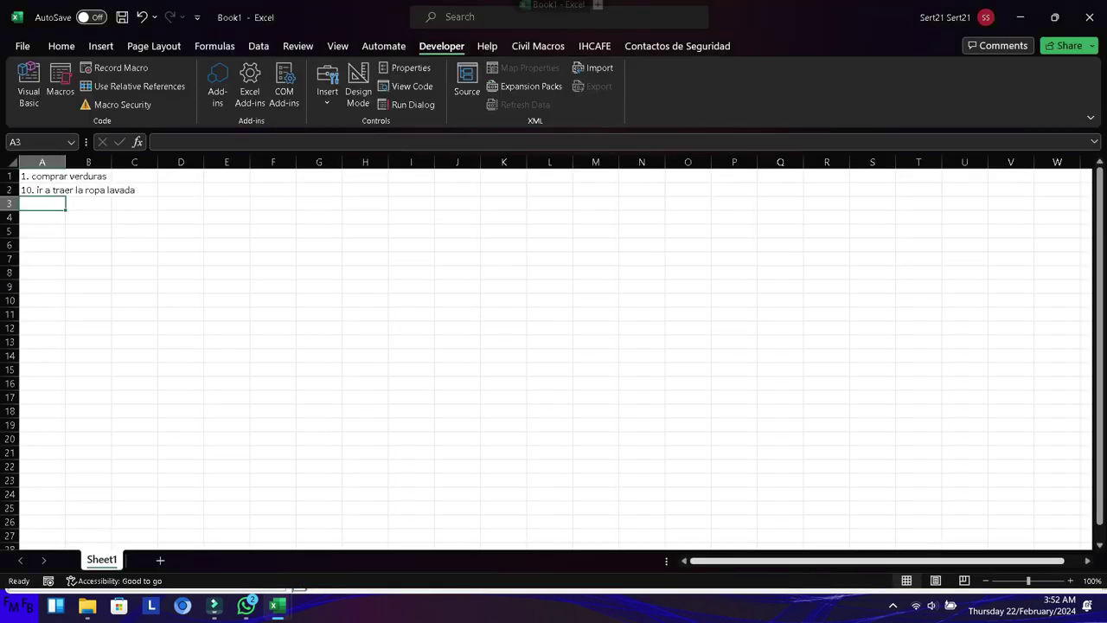
{"action": "key", "text": "alt+Tab"}
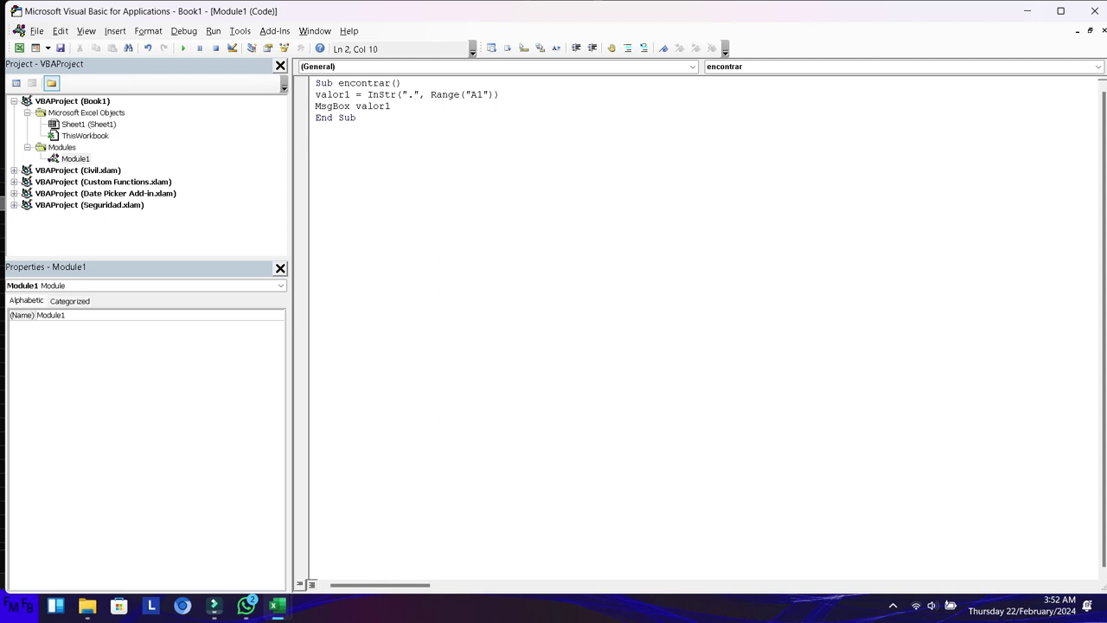
Change line 2 to Application.InStr(".", Range("A1")), run it, and stop after error 438
{"action": "type", "text": "applicat"}
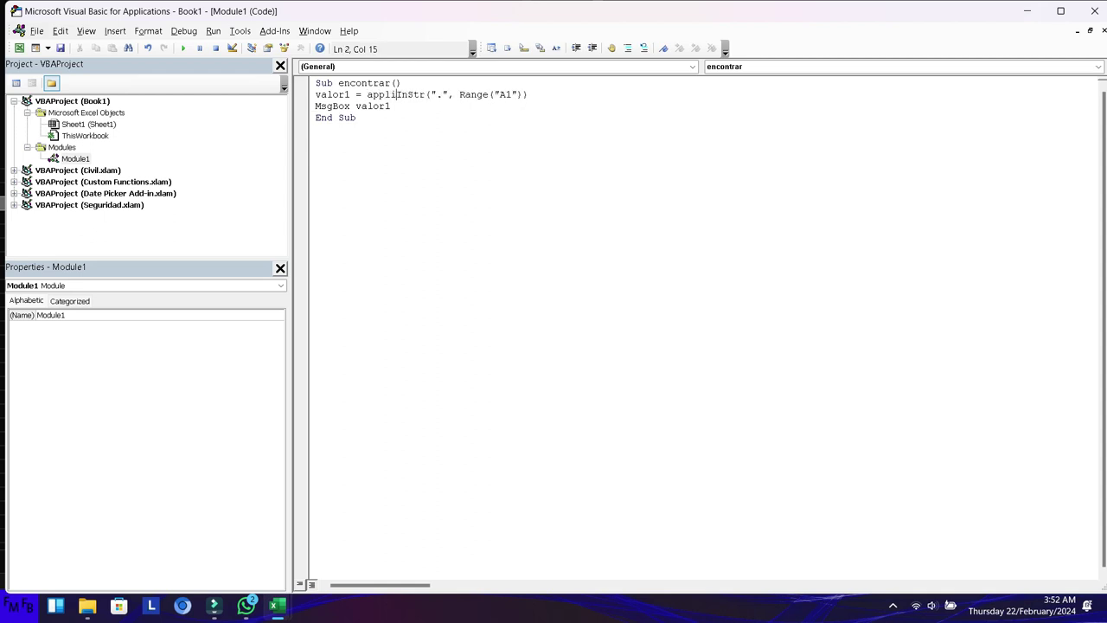
{"action": "type", "text": "ion/"}
{"action": "key", "text": "BackSpace"}
{"action": "type", "text": "."}
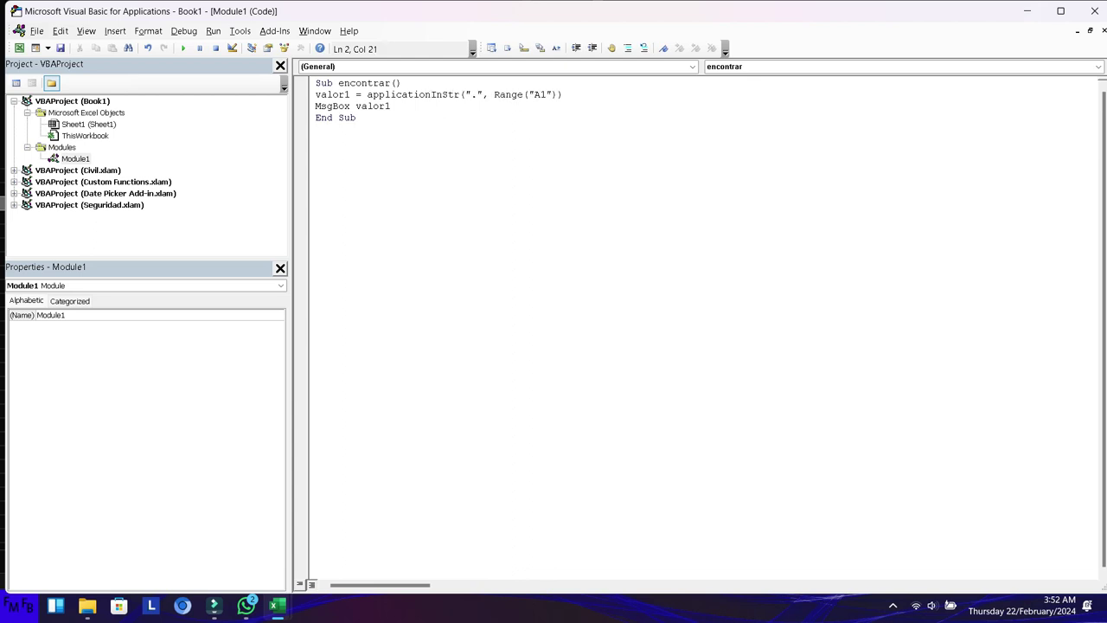
{"action": "type", "text": "i"}
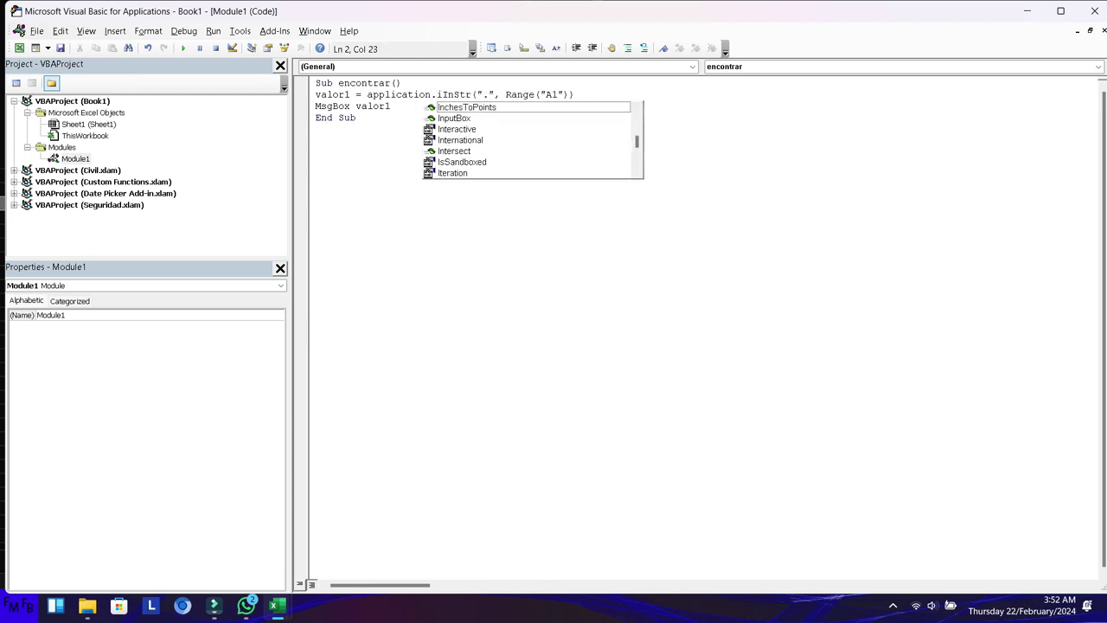
{"action": "type", "text": "="}
{"action": "key", "text": "BackSpace"}
{"action": "key", "text": "BackSpace"}
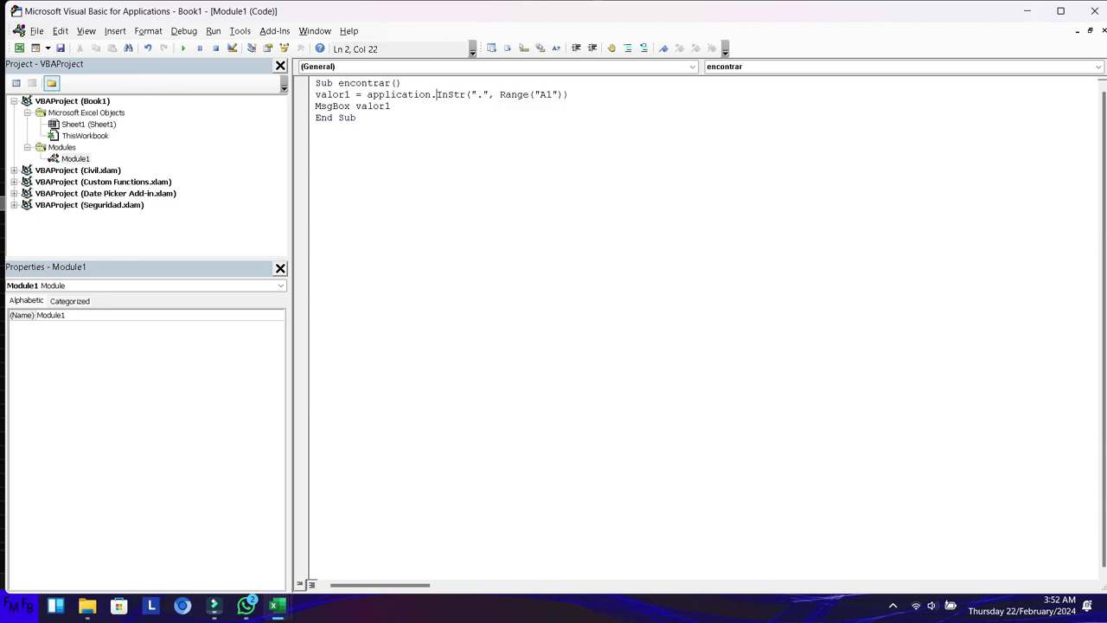
{"action": "key", "text": "F5"}
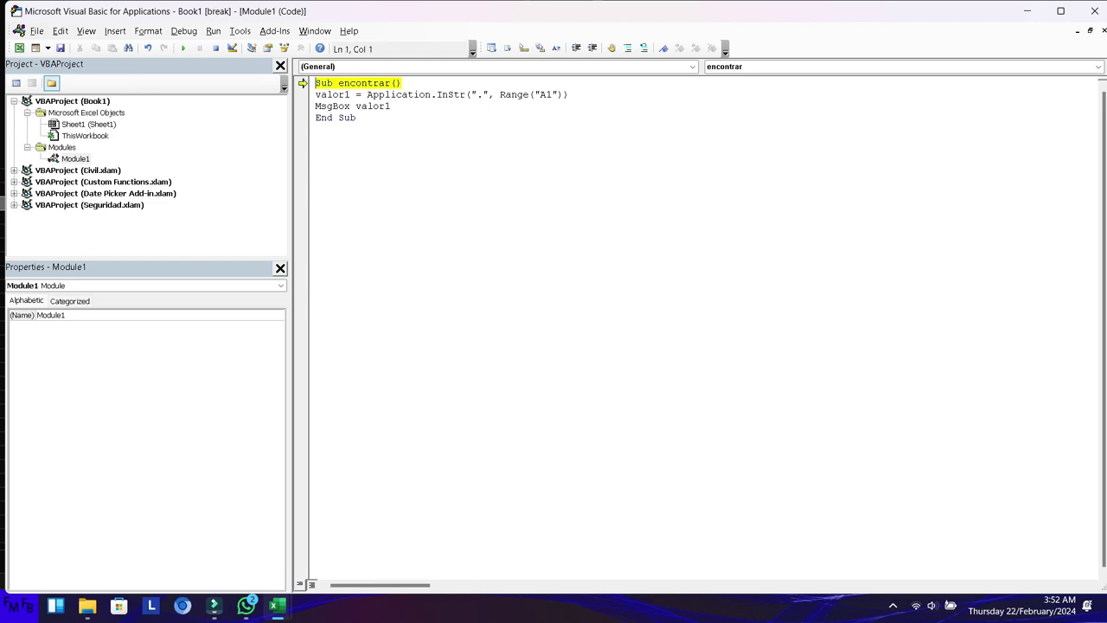
{"action": "key", "text": "Return"}
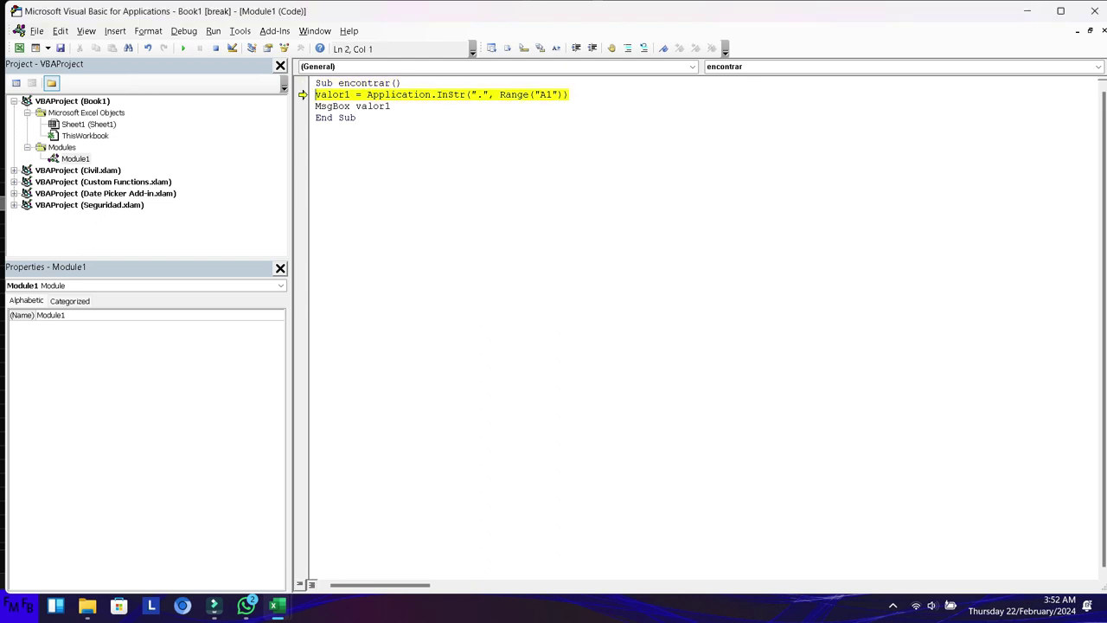
{"action": "left_click", "coordinate": [216, 49]}
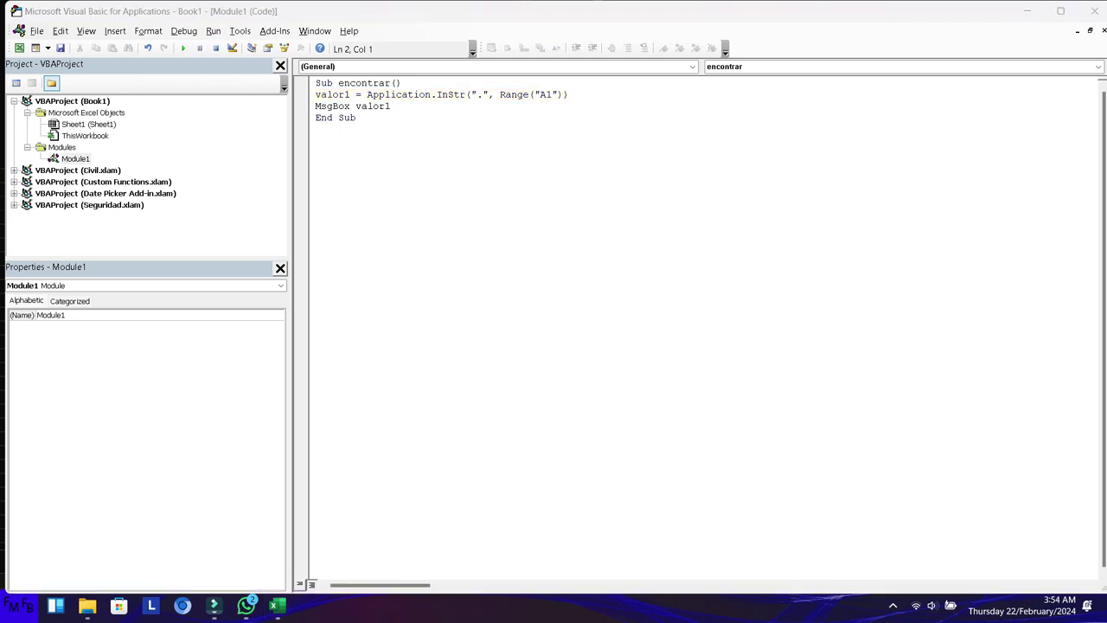
Rewrite line 2 as InStr(Range("A1"), ".") so the cell text comes first
{"action": "key", "text": "shift+Left"}
{"action": "key", "text": "shift+Left"}
{"action": "key", "text": "shift+Left"}
{"action": "key", "text": "shift+Left"}
{"action": "key", "text": "shift+Left"}
{"action": "key", "text": "shift+Left"}
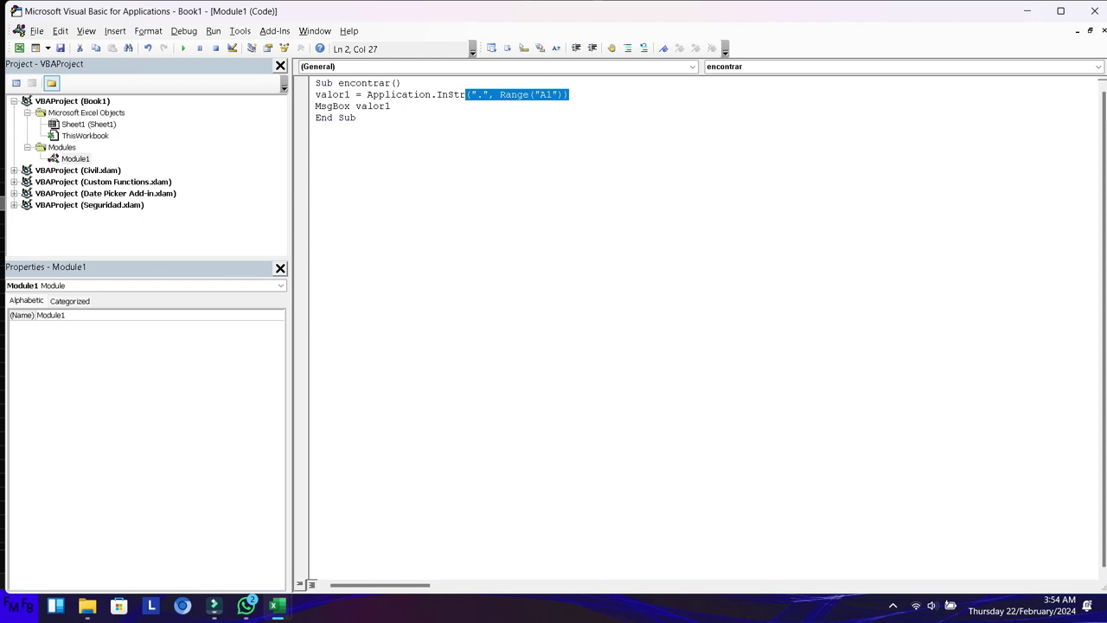
{"action": "key", "text": "shift+Left"}
{"action": "key", "text": "shift+Left"}
{"action": "key", "text": "shift+Left"}
{"action": "type", "text": "instr("}
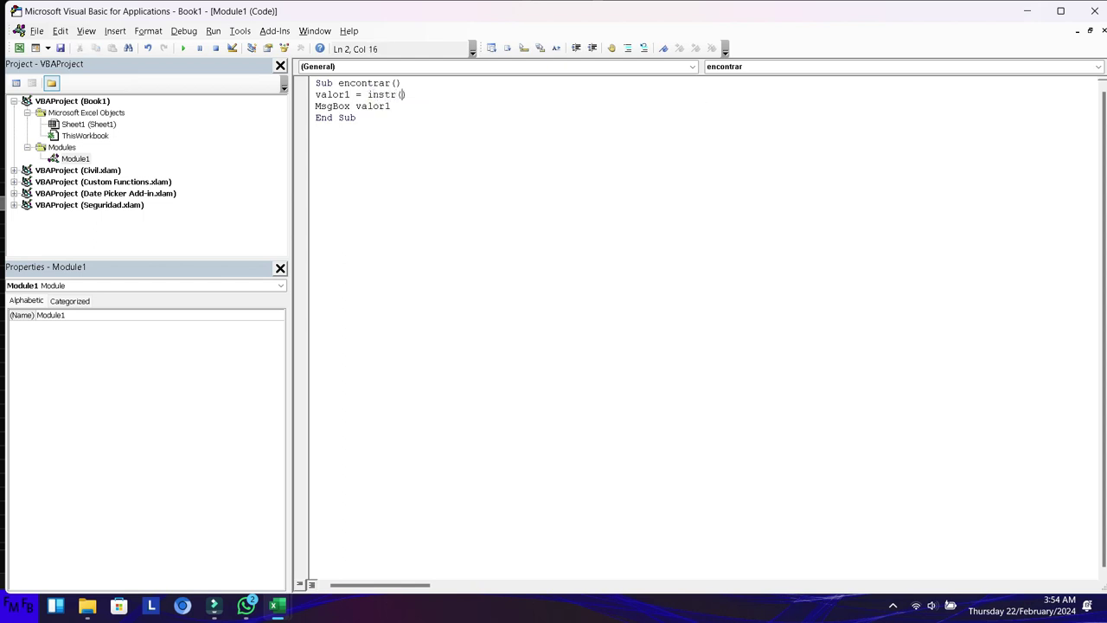
{"action": "type", "text": "Range"}
{"action": "type", "text": "()"}
{"action": "key", "text": "Left"}
{"action": "type", "text": "\"\""}
{"action": "key", "text": "Left"}
{"action": "type", "text": "A1"}
{"action": "key", "text": "Right"}
{"action": "key", "text": "Right"}
{"action": "type", "text": ",\"\""}
{"action": "key", "text": "Left"}
{"action": "type", "text": "."}
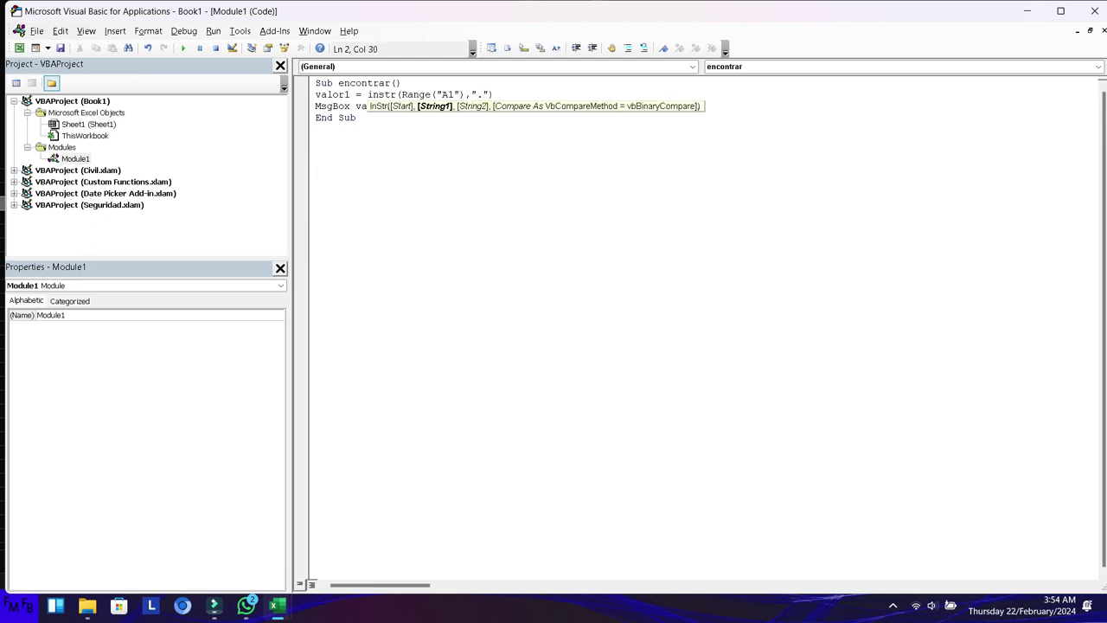
Step through the revised macro and dismiss the message reporting the period at position 2
{"action": "key", "text": "F8"}
{"action": "key", "text": "F8"}
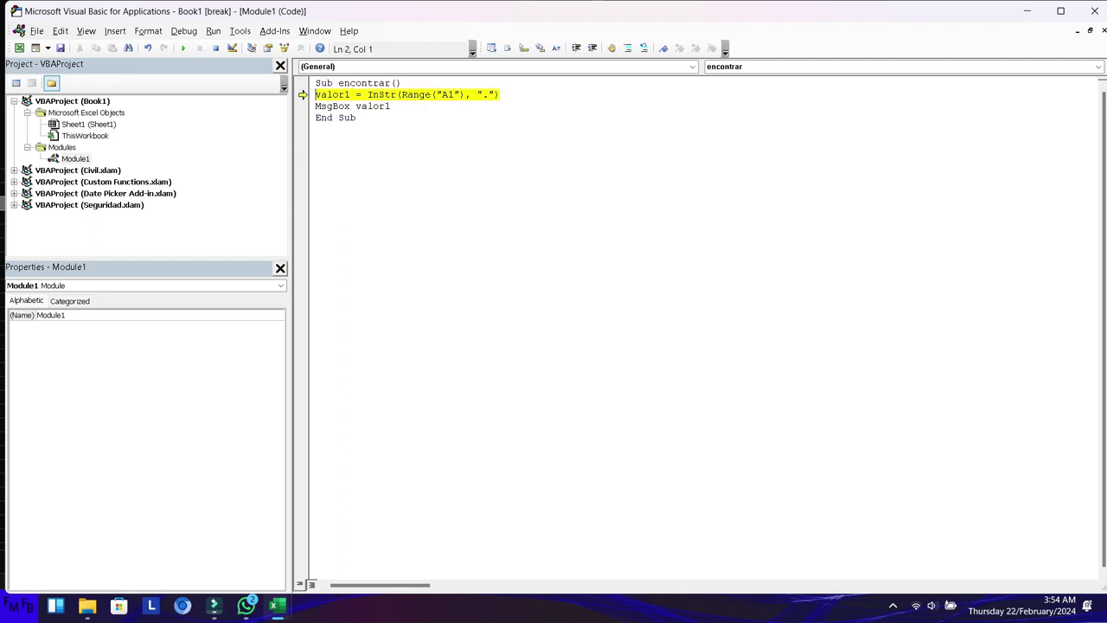
{"action": "key", "text": "F8"}
{"action": "key", "text": "F8"}
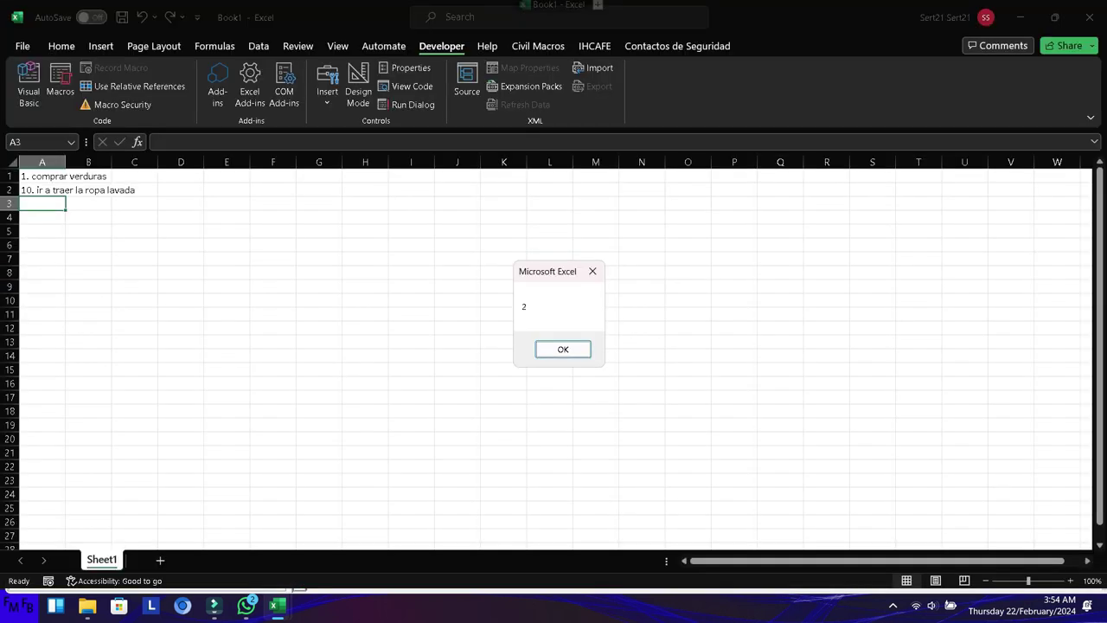
{"action": "key", "text": "Return"}
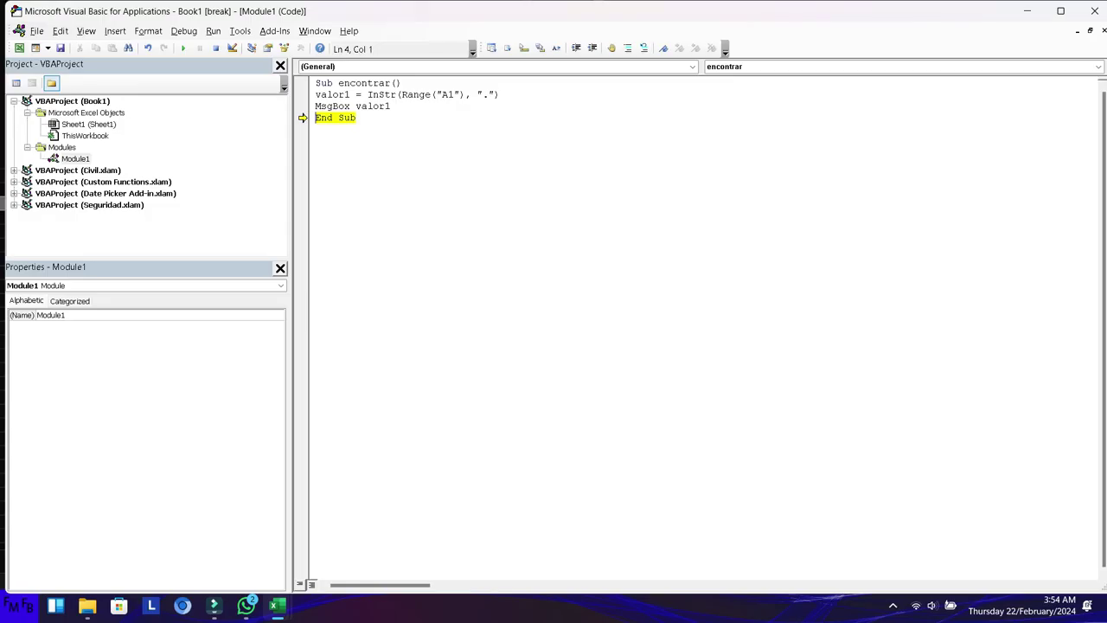